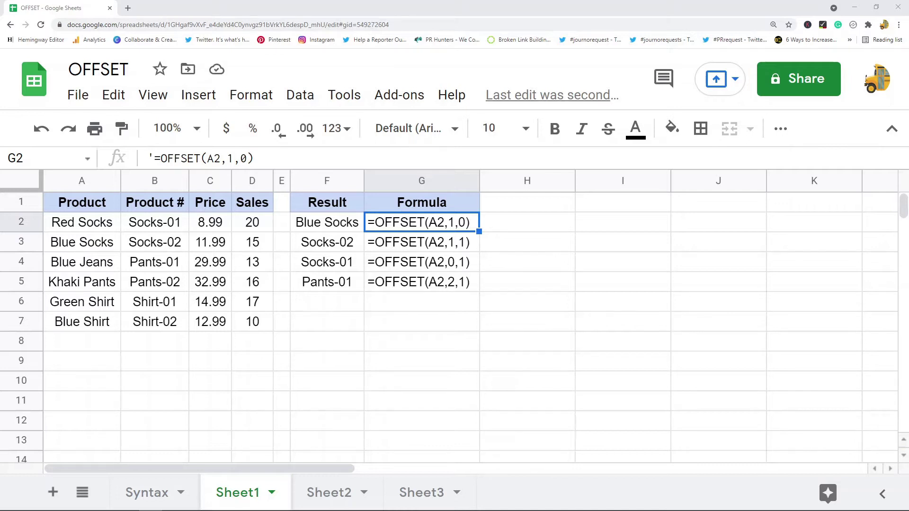
Step: Show the Syntax sheet with the full OFFSET(cell_reference, offset_rows, offset_columns, [height], [width]) syntax
left_click(147, 492)
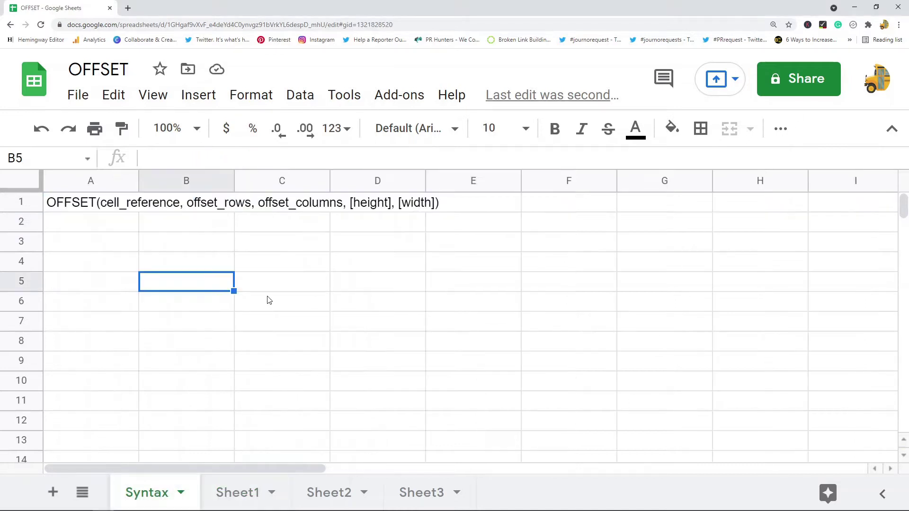
Step: Copy the complete OFFSET syntax text from Syntax cell A1 and return to Sheet1
left_click(92, 209)
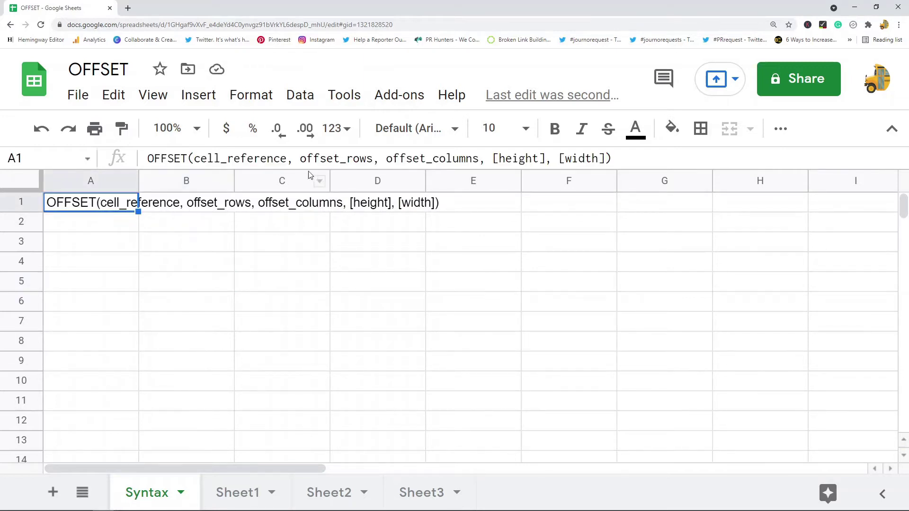
left_click_drag(195, 158, 279, 158)
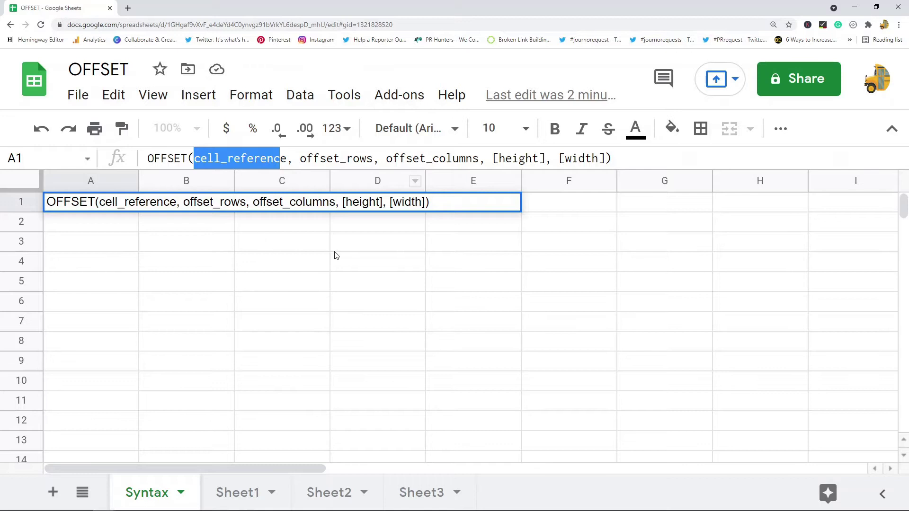
left_click_drag(633, 158, 95, 158)
key("ctrl+c")
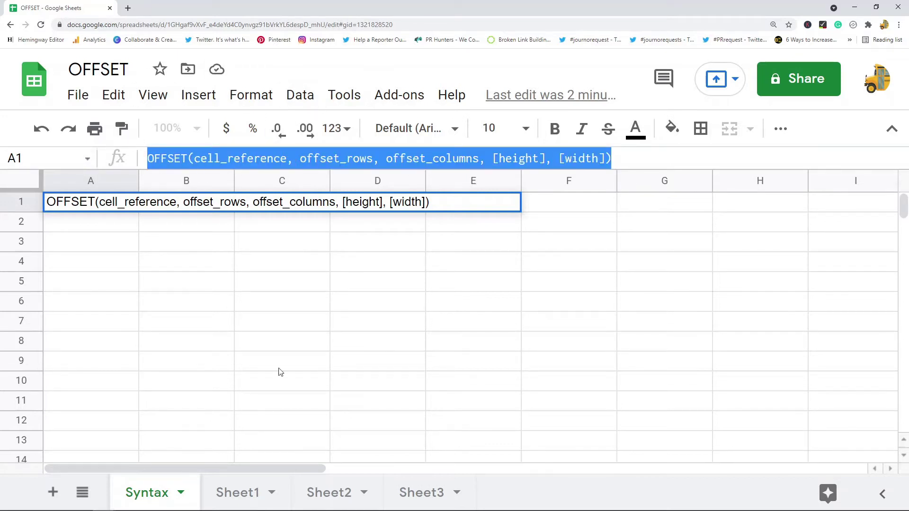
left_click(247, 492)
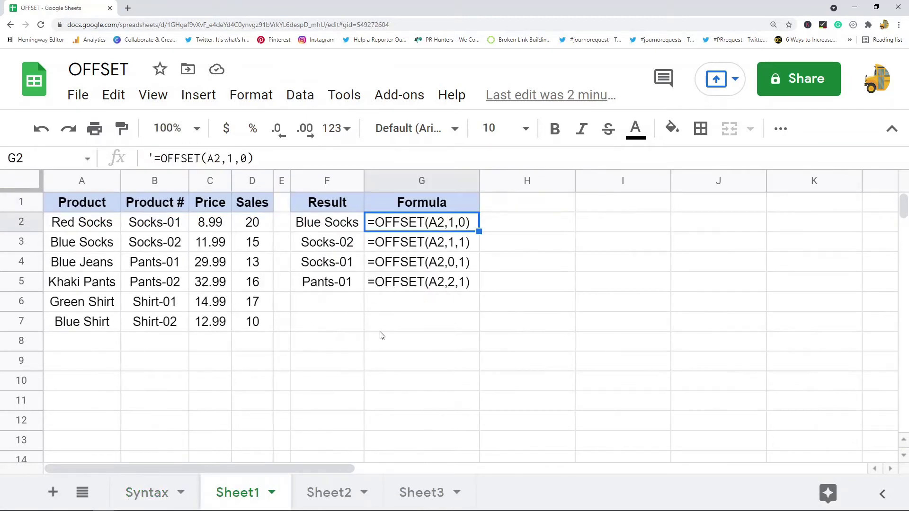
Step: Inspect the example OFFSET formulas in F2 through F5 without changing them
left_click(461, 325)
left_click(330, 227)
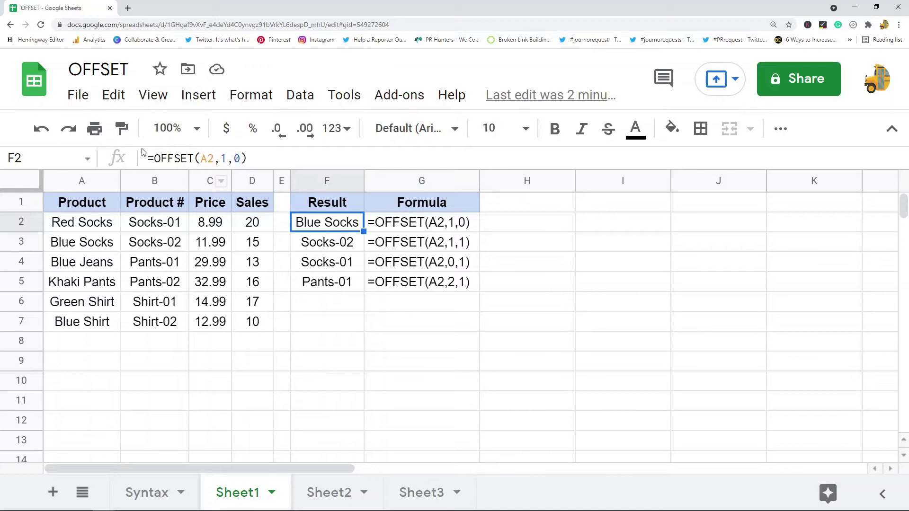
left_click(175, 157)
key("Escape")
left_click(324, 246)
left_click(184, 159)
key("Escape")
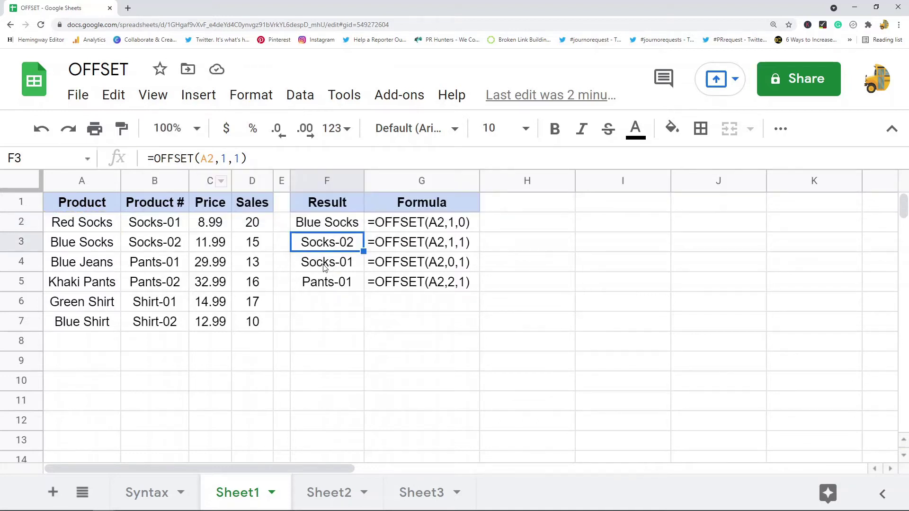
left_click(326, 267)
left_click(169, 159)
key("Escape")
left_click(328, 284)
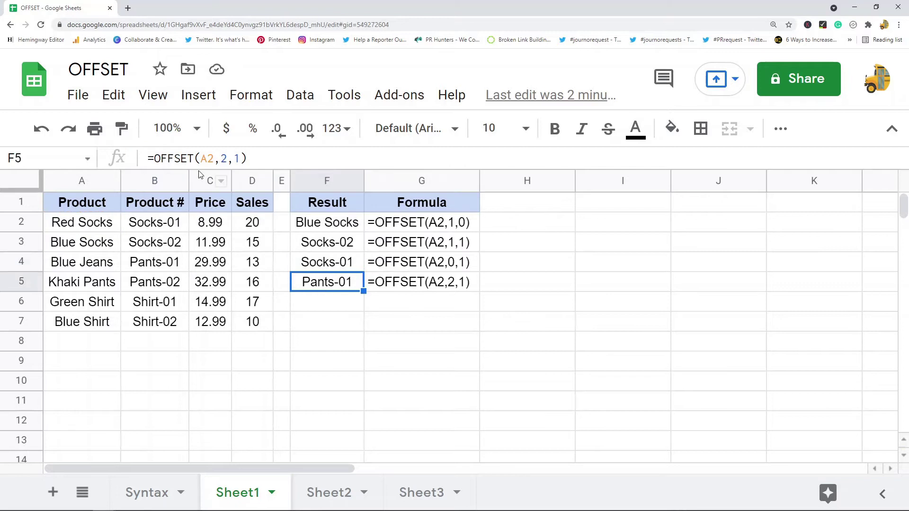
left_click(179, 158)
key("Escape")
Step: Paste the copied OFFSET syntax into cell A9 on Sheet1
left_click(104, 368)
left_click(144, 493)
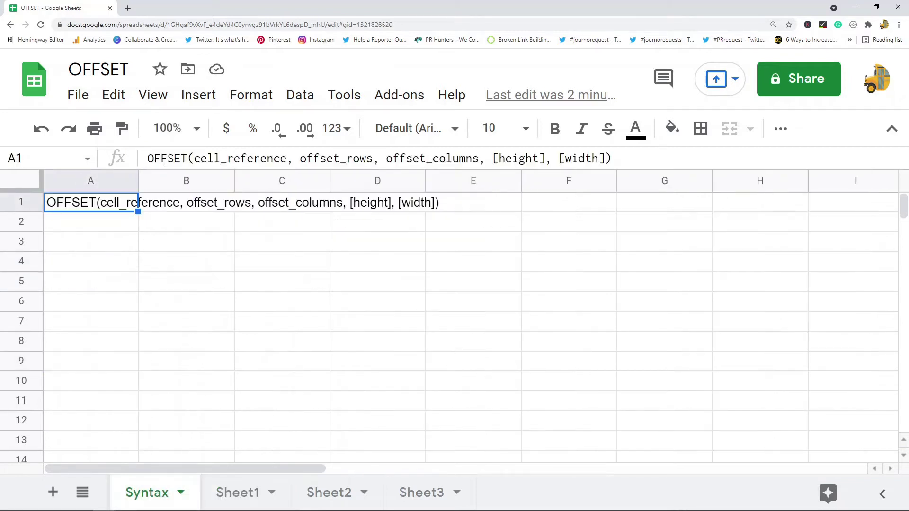
left_click(242, 492)
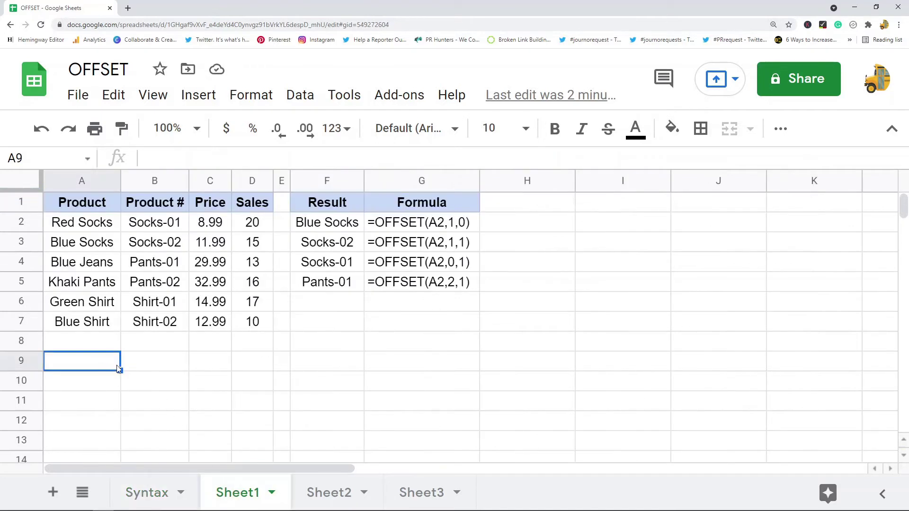
key("ctrl+v")
left_click(266, 404)
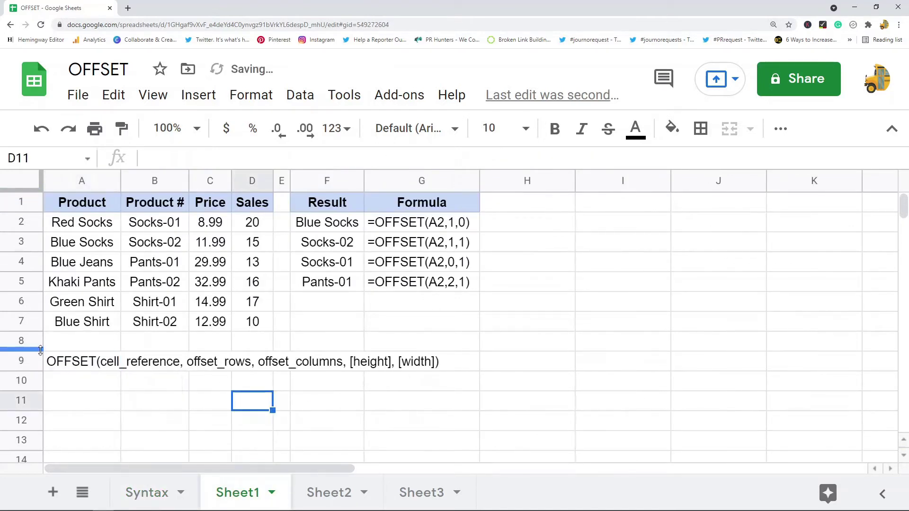
Step: Delete the [height], [width] arguments so A9 reads OFFSET(cell_reference, offset_rows, offset_columns)
left_click(81, 367)
left_click_drag(629, 158, 482, 162)
type(")")
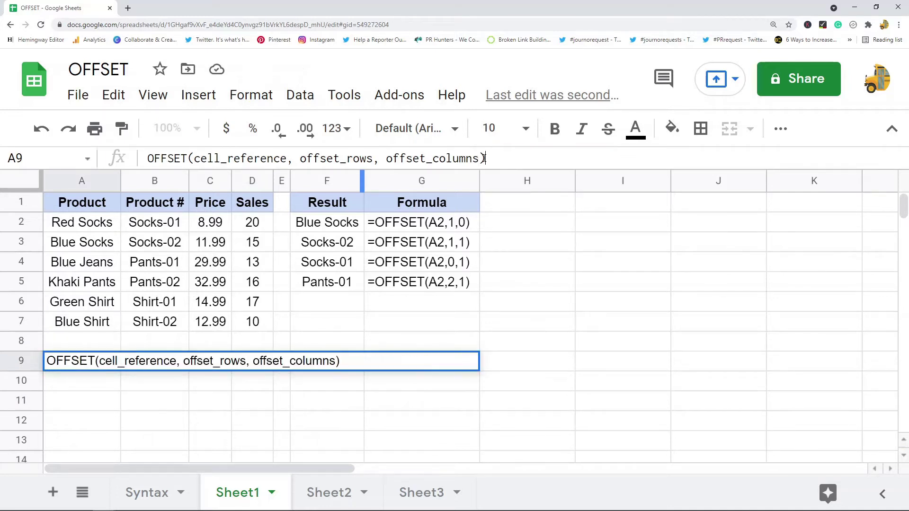
left_click(584, 344)
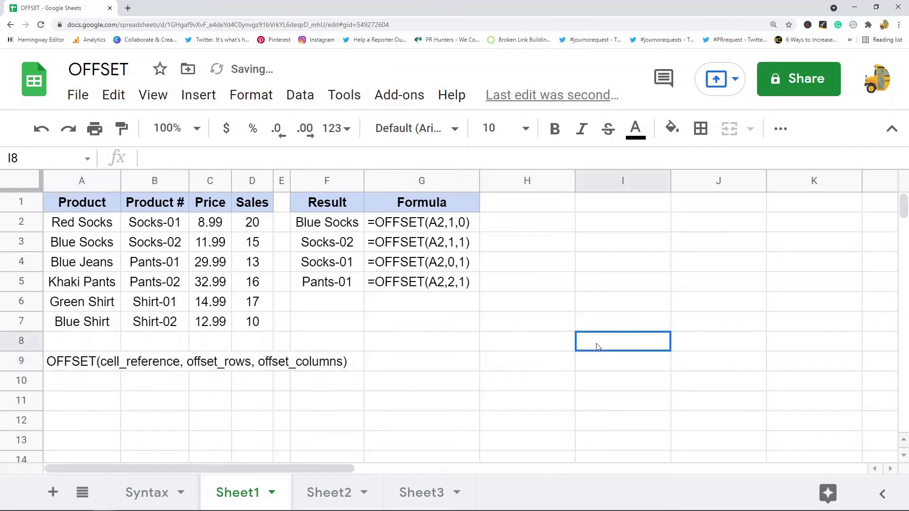
left_click(99, 369)
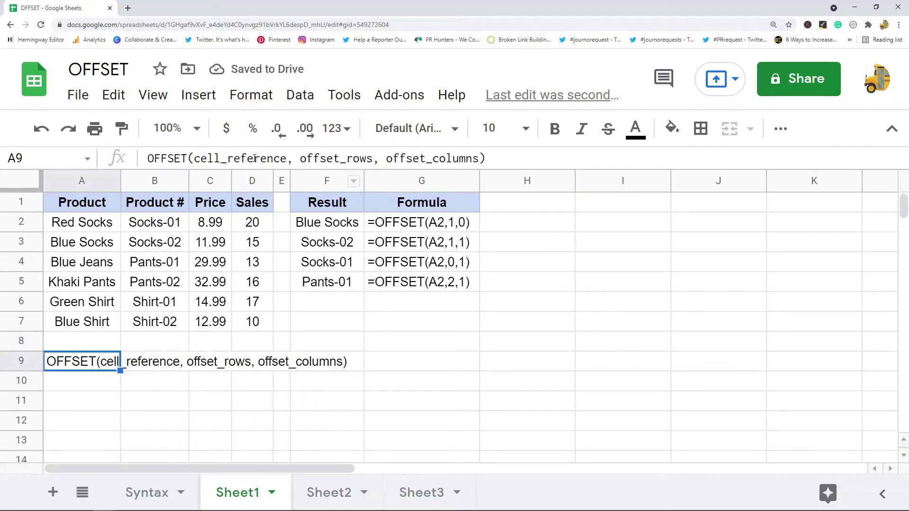
left_click(344, 158)
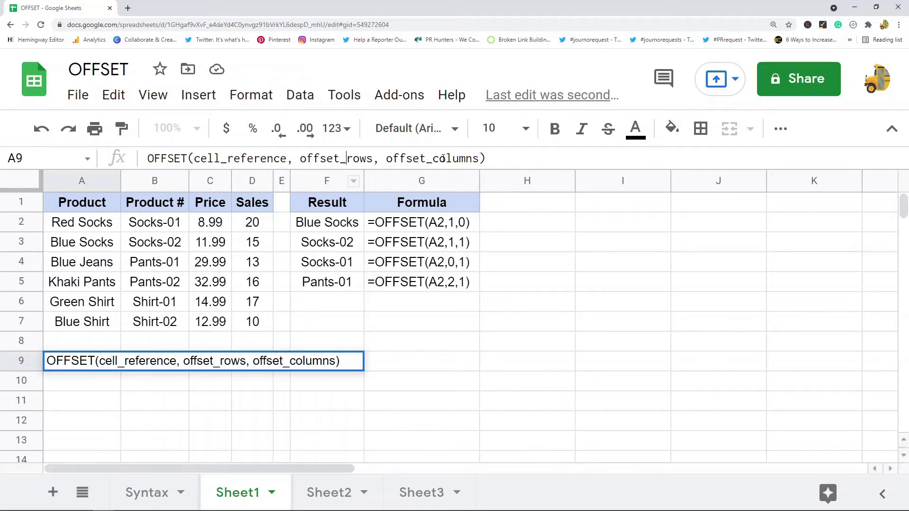
key("Escape")
left_click(342, 225)
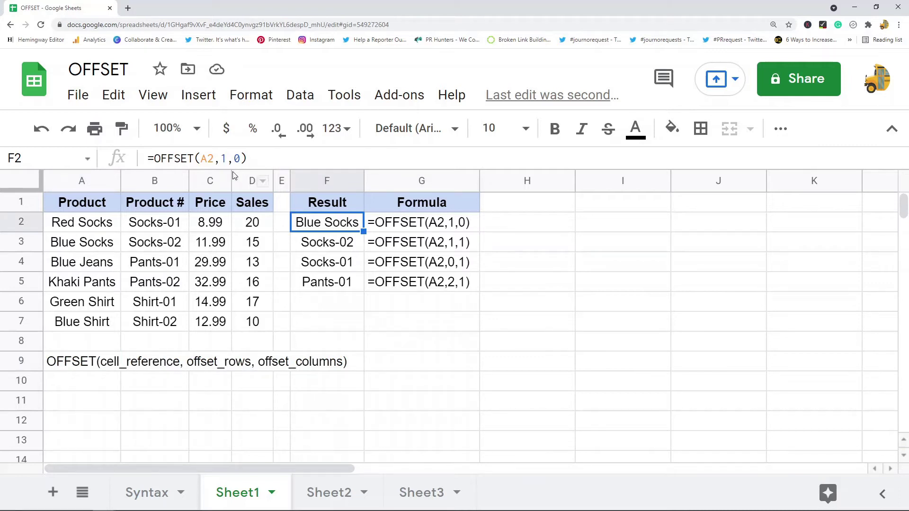
left_click(213, 158)
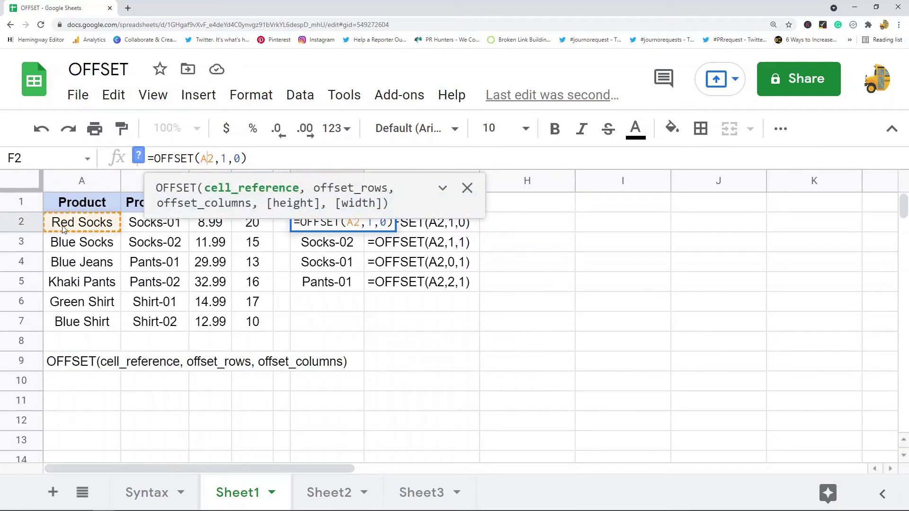
key("Escape")
left_click(96, 228)
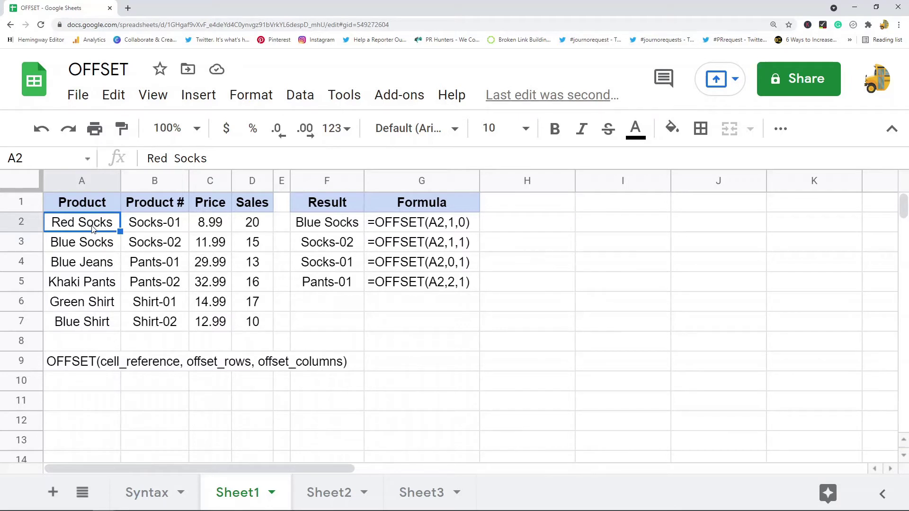
key("Down")
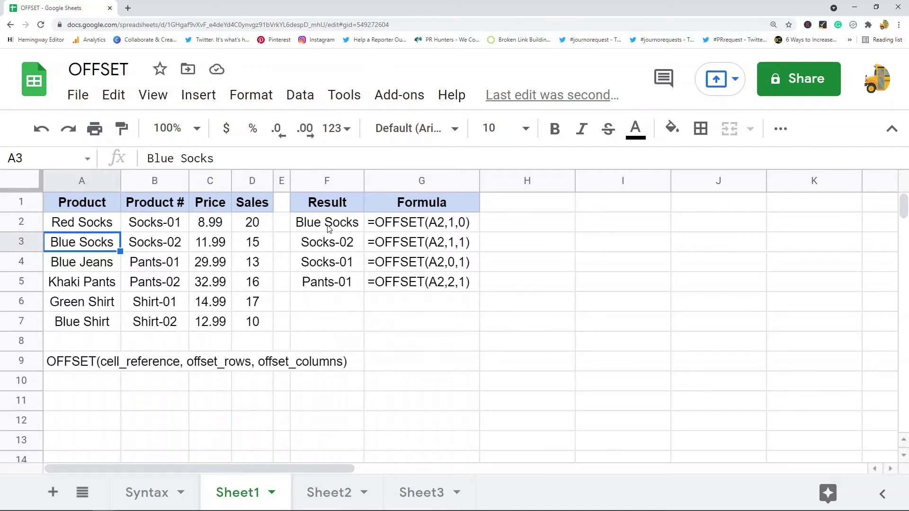
left_click(86, 228)
left_click_drag(86, 227, 95, 248)
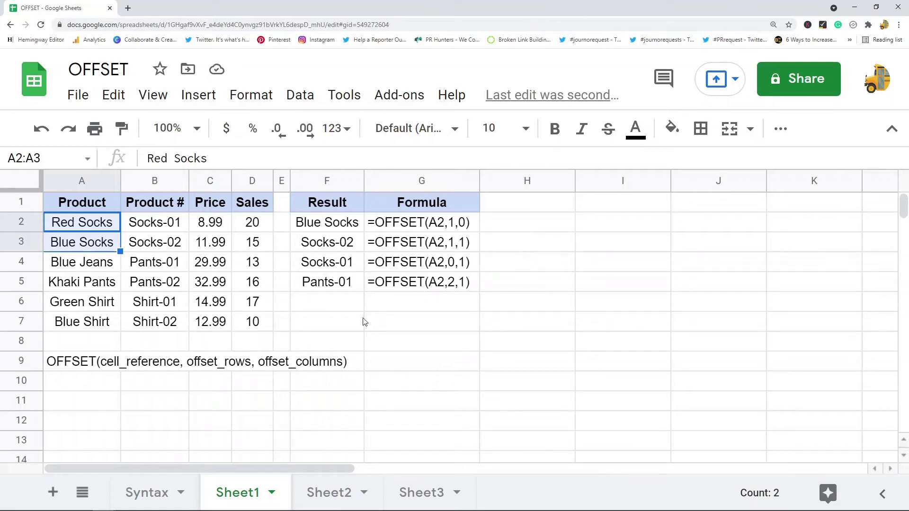
left_click(348, 244)
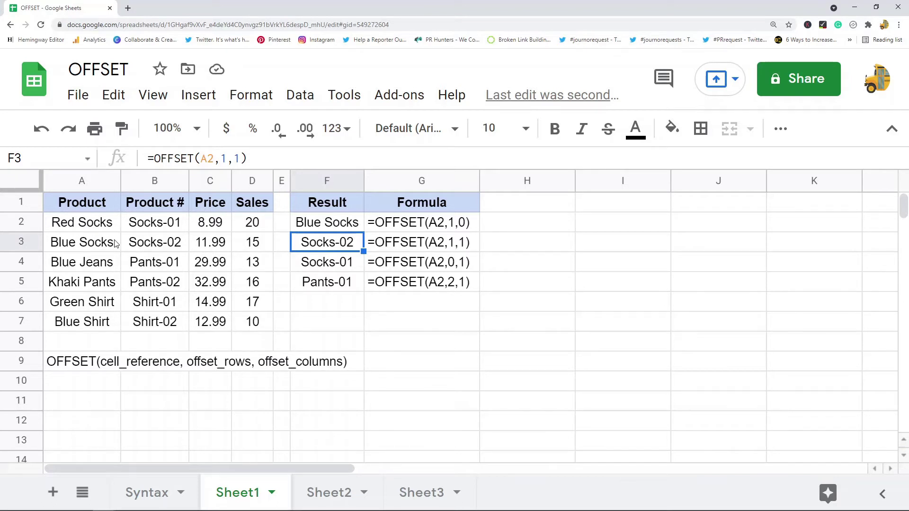
left_click(93, 227)
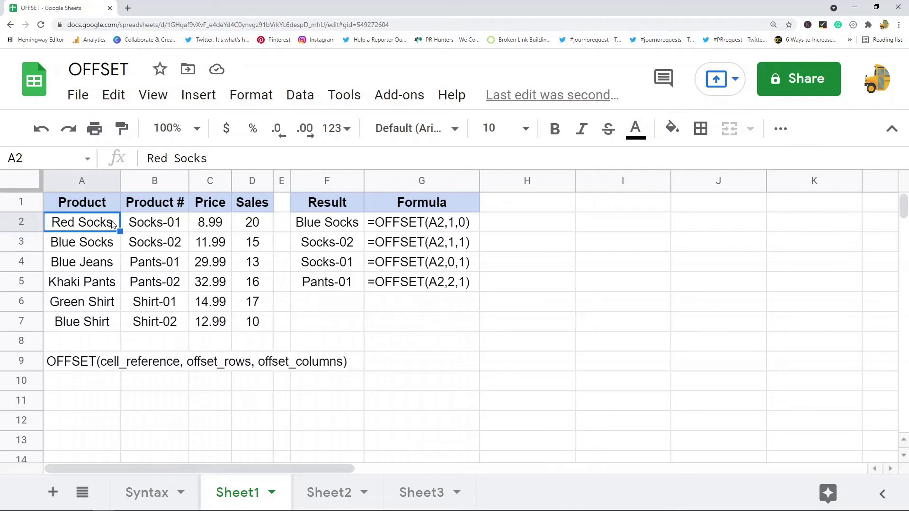
key("Down")
key("Right")
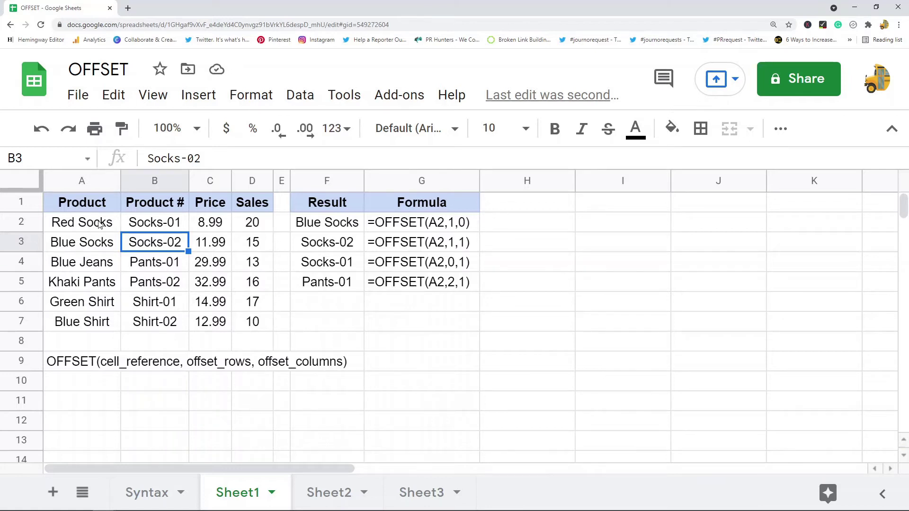
left_click_drag(347, 267, 412, 268)
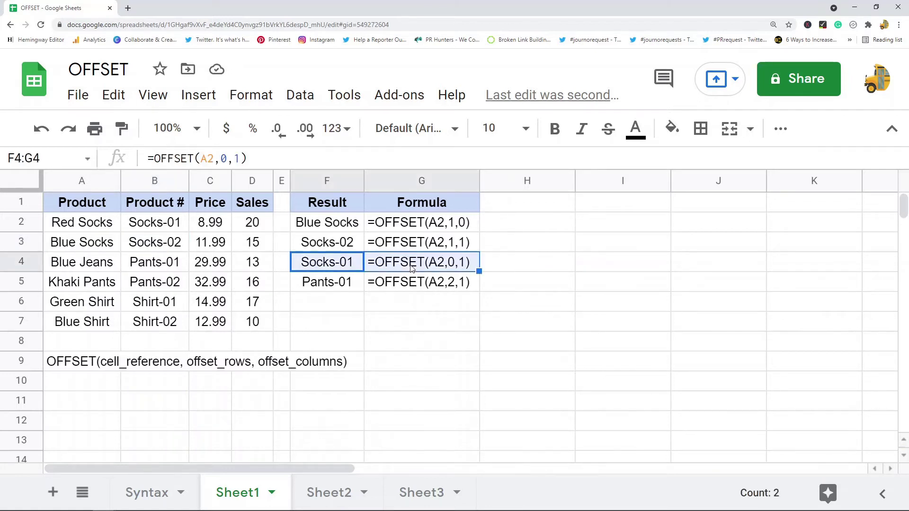
left_click(83, 232)
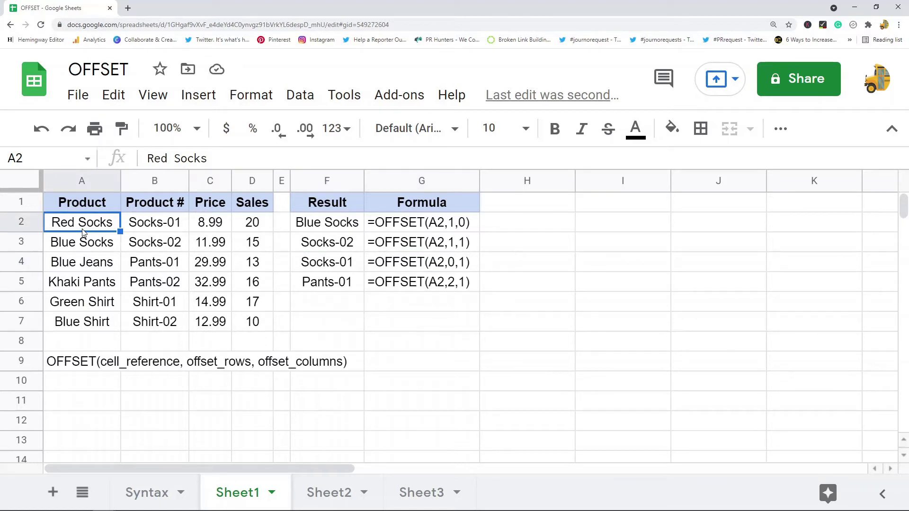
key("Right")
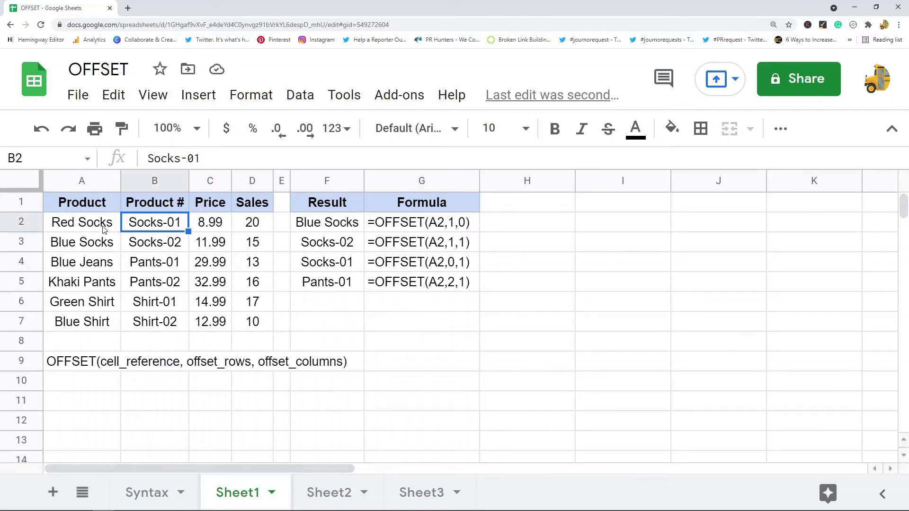
left_click(344, 266)
left_click(182, 230)
left_click(344, 287)
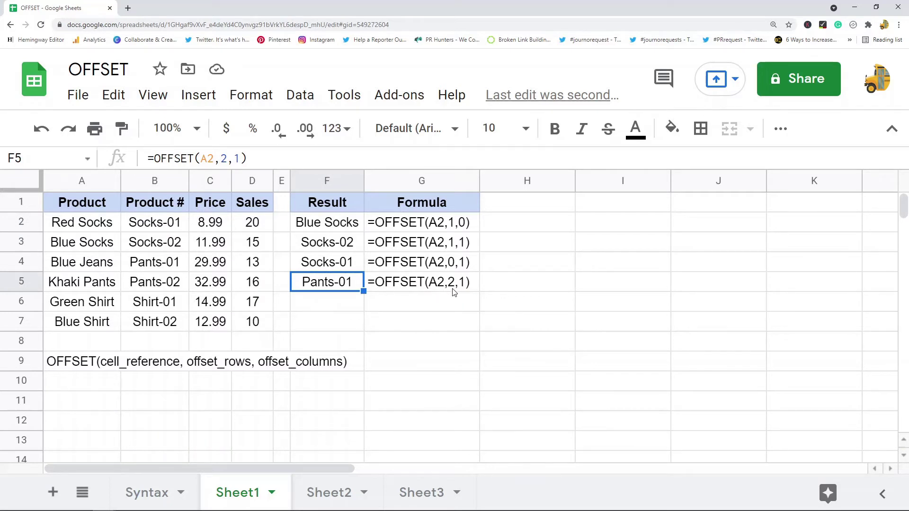
left_click(104, 228)
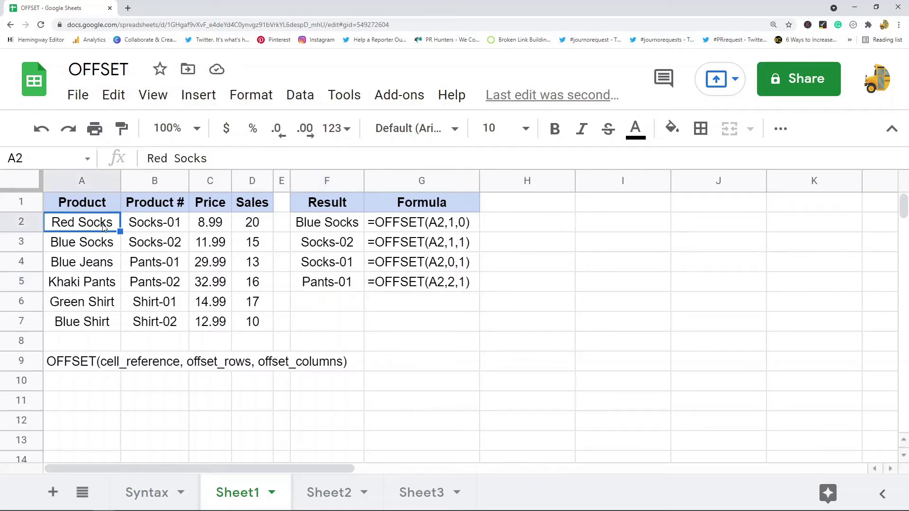
key("Down")
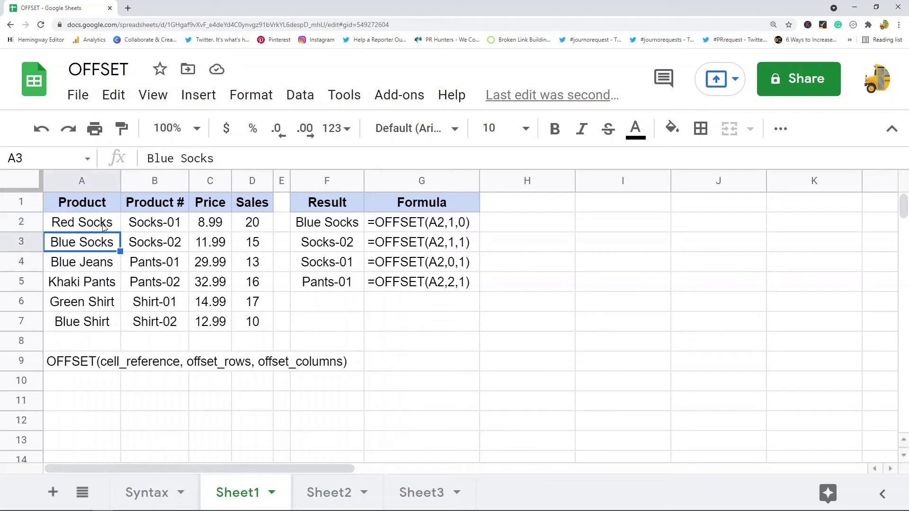
key("Down")
key("Right")
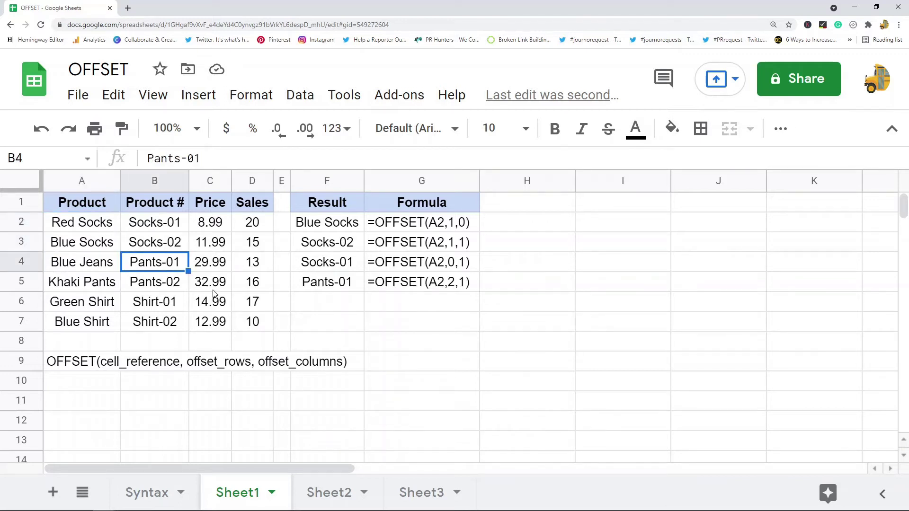
left_click(323, 285, "ctrl")
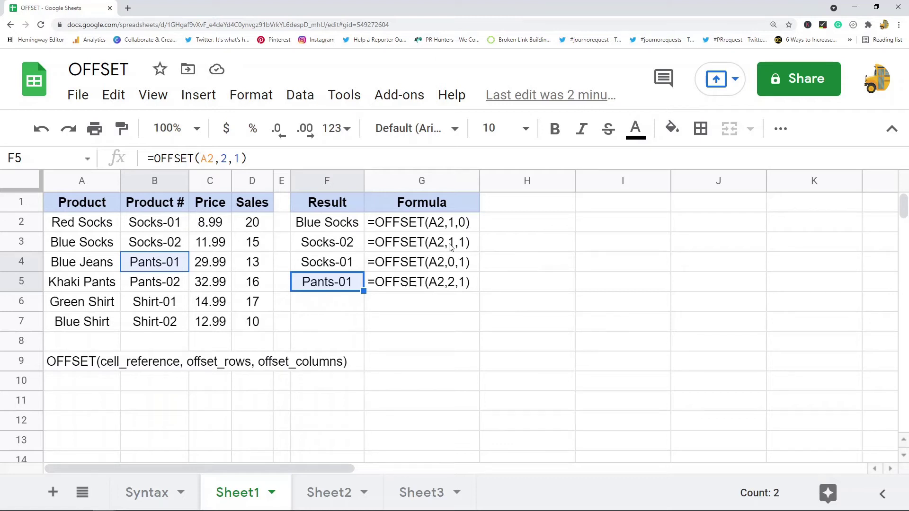
left_click(207, 368)
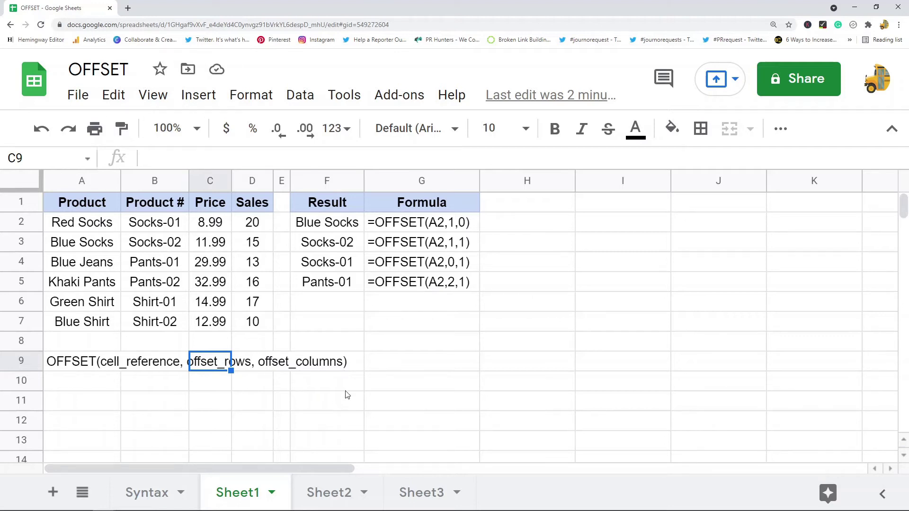
Step: Open Sheet2 and look over its three yearly Sales headers and product names
left_click(334, 482)
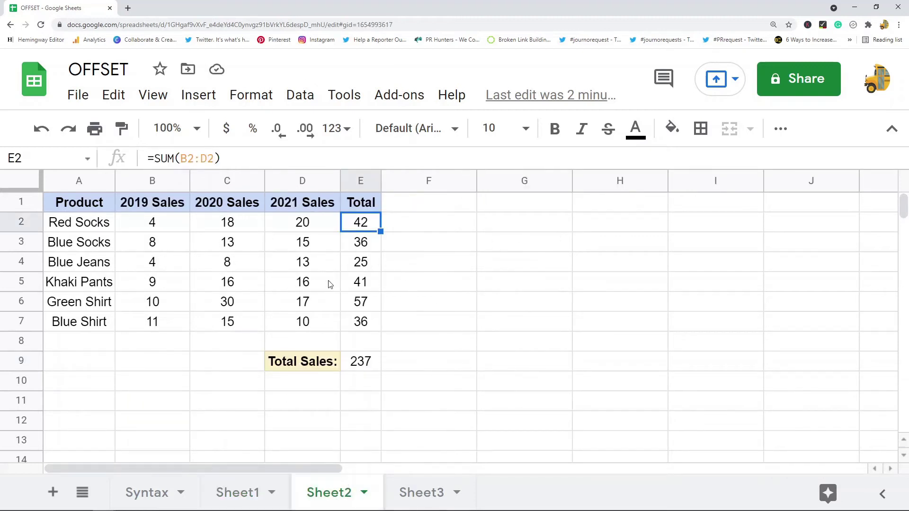
left_click(517, 268)
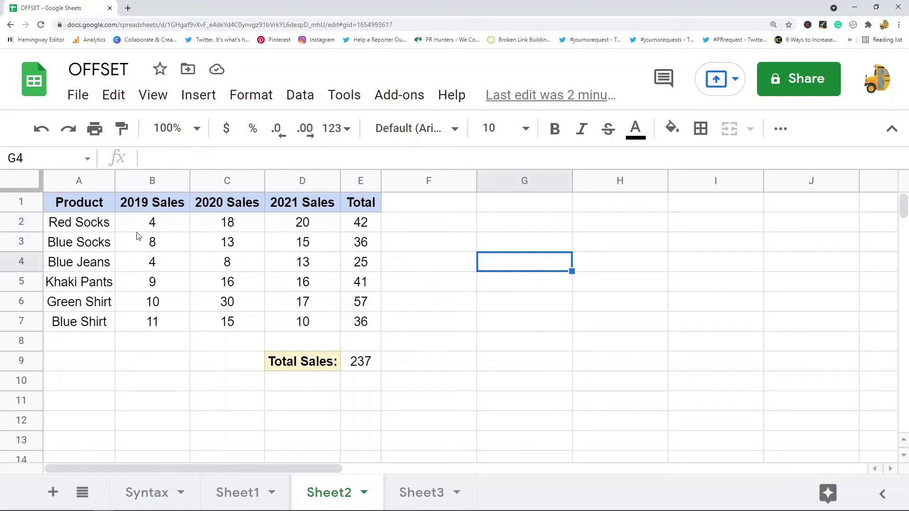
left_click_drag(160, 207, 299, 203)
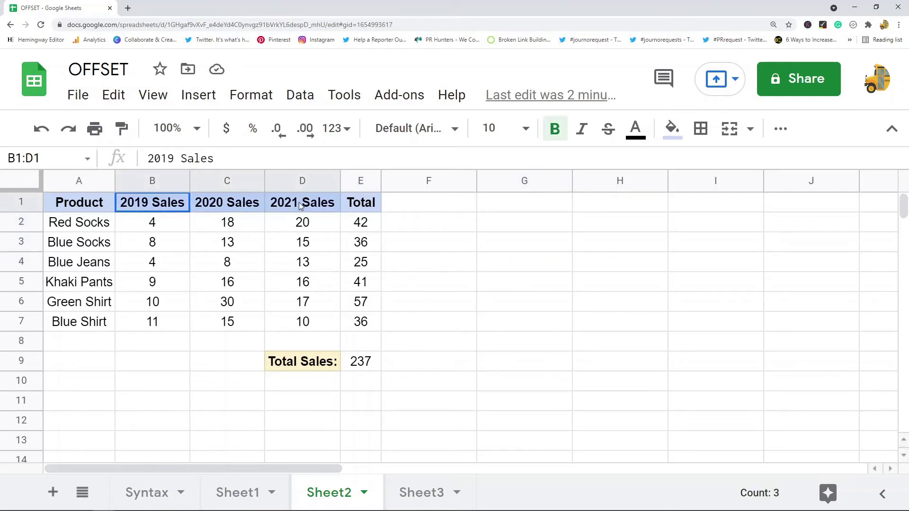
left_click_drag(93, 224, 155, 317)
left_click(518, 262)
Step: Inspect E2's =SUM(B2:D2) Total formula, leaving it unchanged
left_click(354, 226)
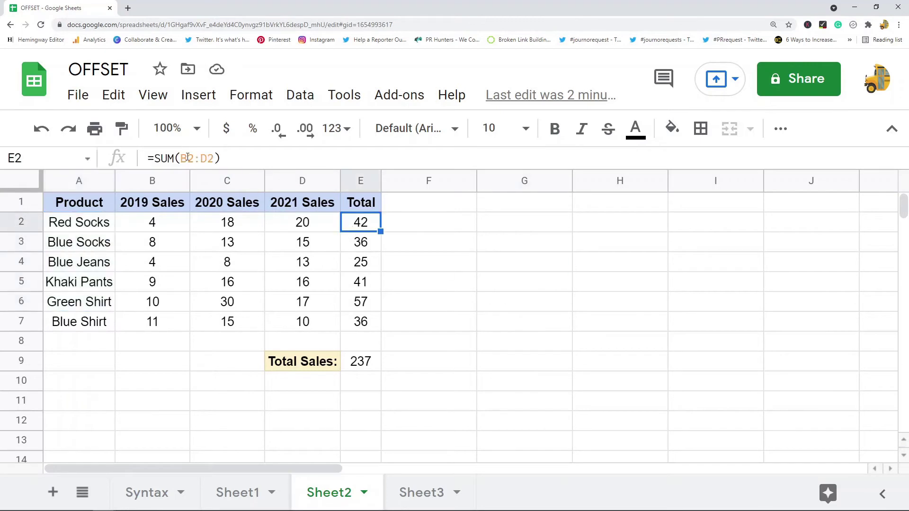
left_click(187, 157)
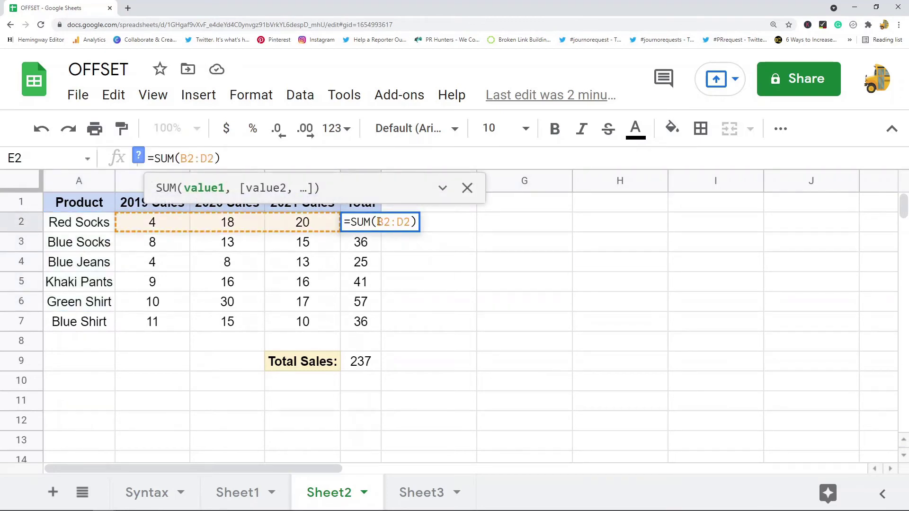
key("Escape")
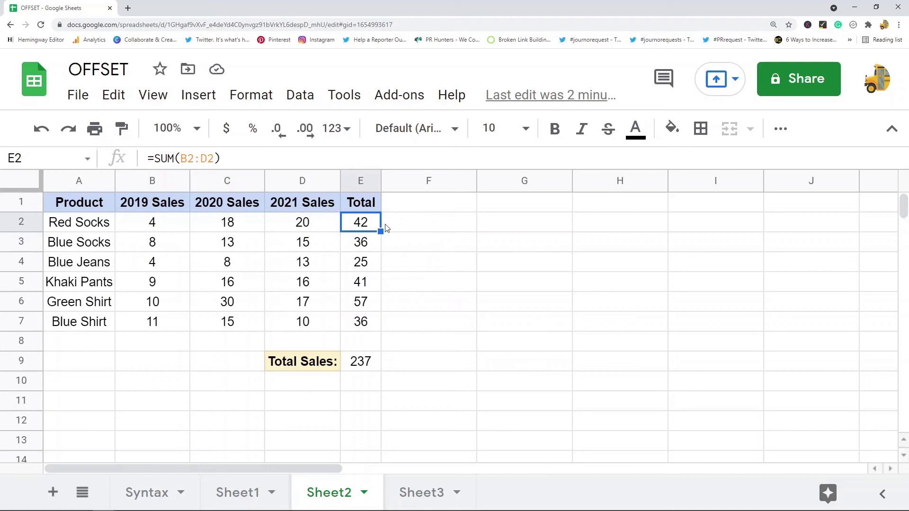
left_click_drag(214, 159, 183, 164)
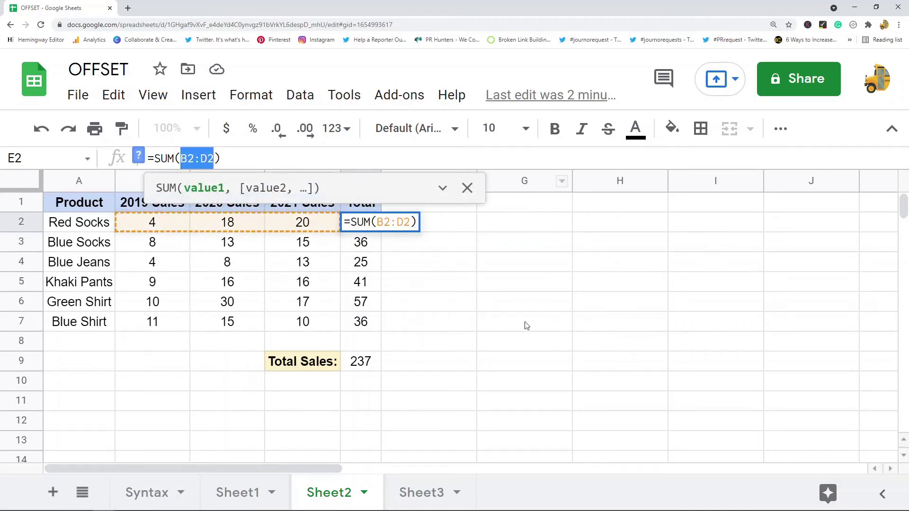
key("Escape")
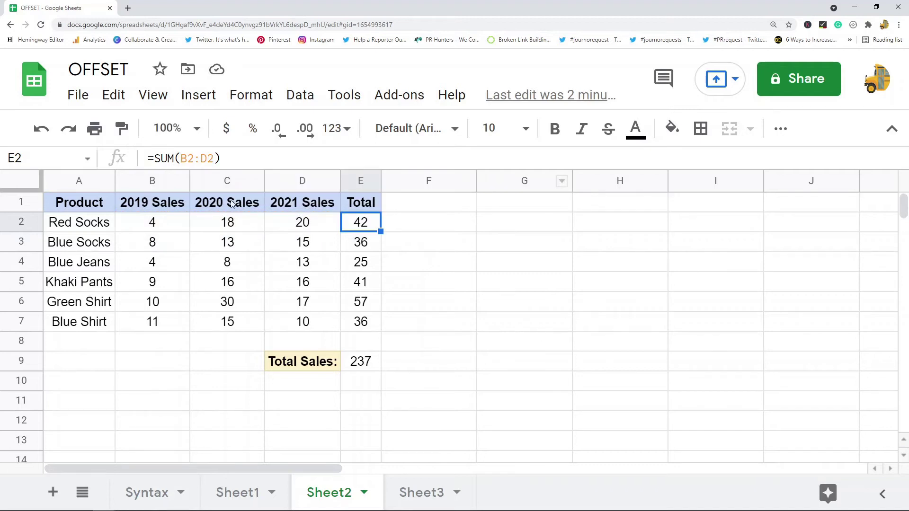
Step: Insert a new column left of 2019 Sales headed '2018 Sales'
left_click(160, 181)
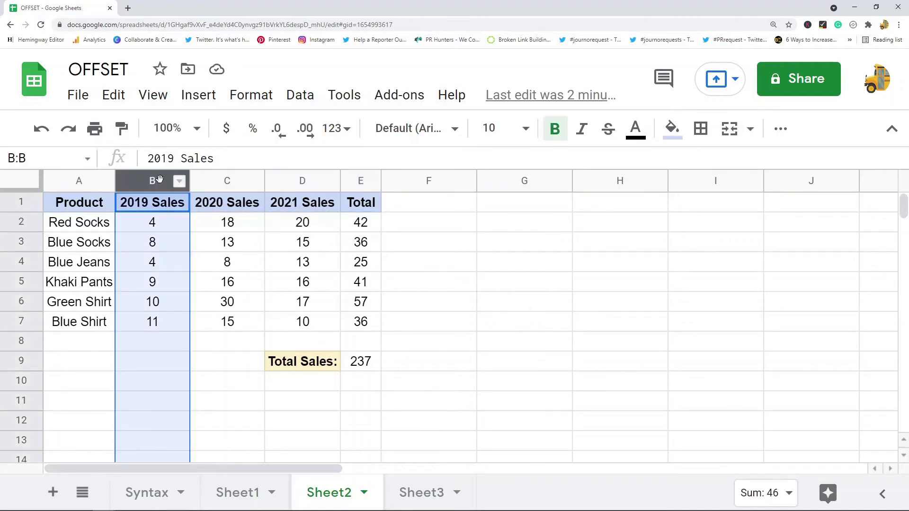
right_click(159, 181)
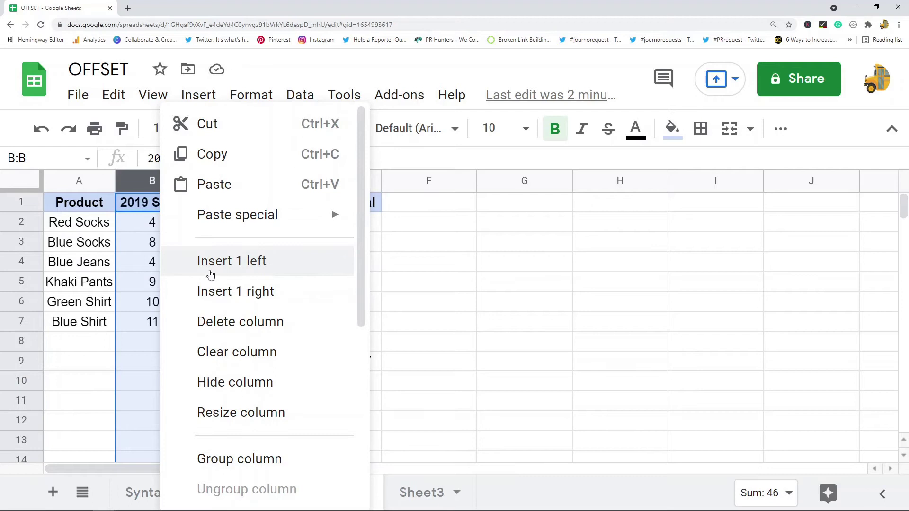
left_click(298, 263)
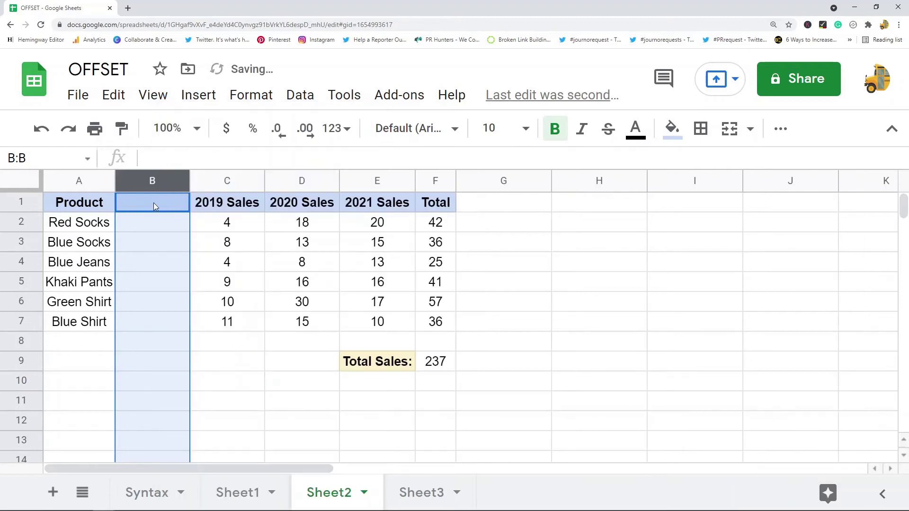
double_click(155, 202)
type("2018 Sales")
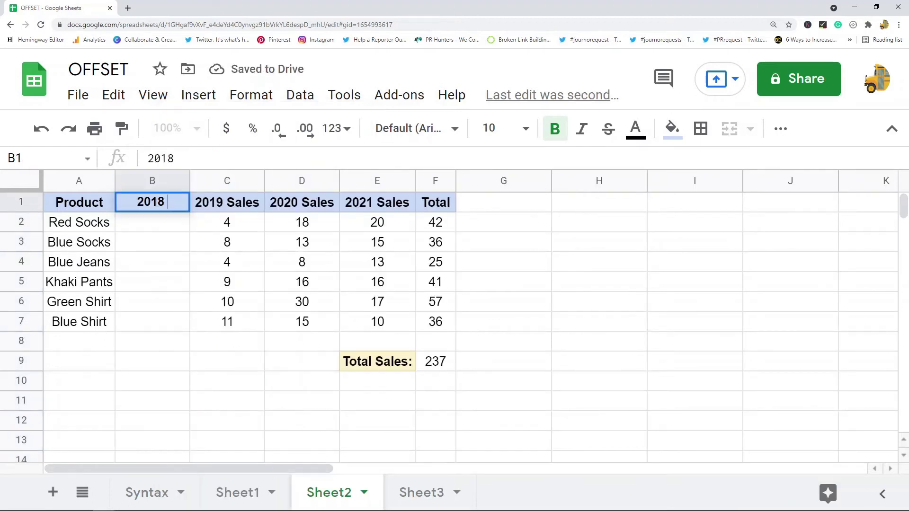
Step: Enter the 2018 Sales values 5, 7, 6, 4, 3 and 2 in B2:B7
left_click(162, 227)
type("5")
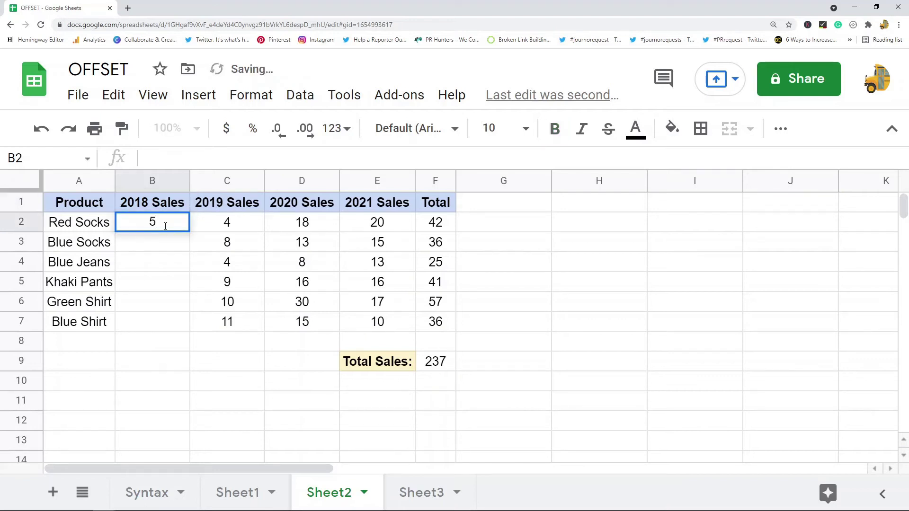
left_click(165, 250)
type("7")
key("Return")
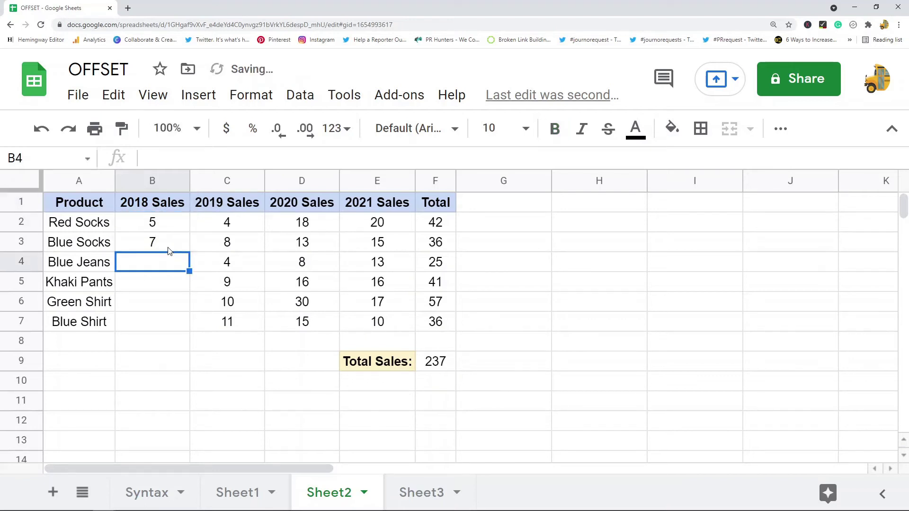
type("6")
key("Return")
type("4")
key("Return")
type("3")
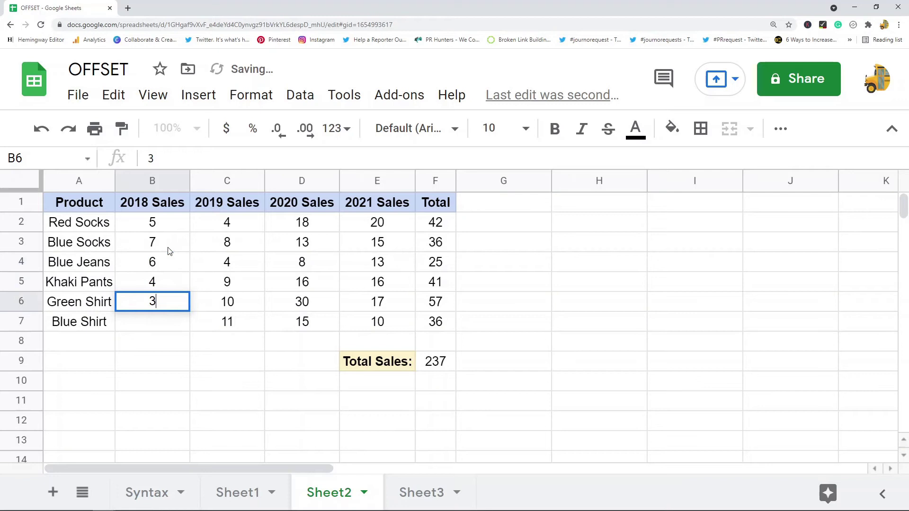
key("Return")
type("2")
left_click_drag(526, 283, 531, 270)
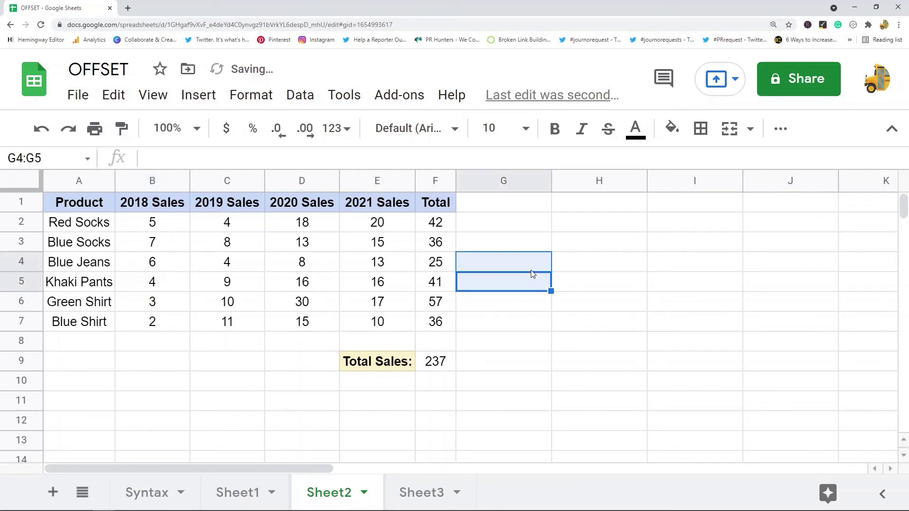
left_click(447, 228)
key("Return")
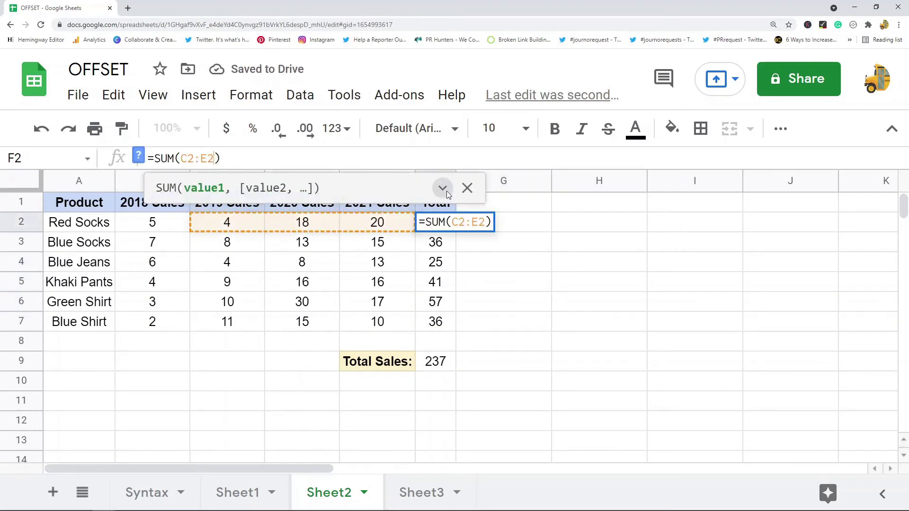
Step: Change F2's Total formula from =SUM(C2:E2) to =SUM(B2:E2)
key("Escape")
left_click(191, 160)
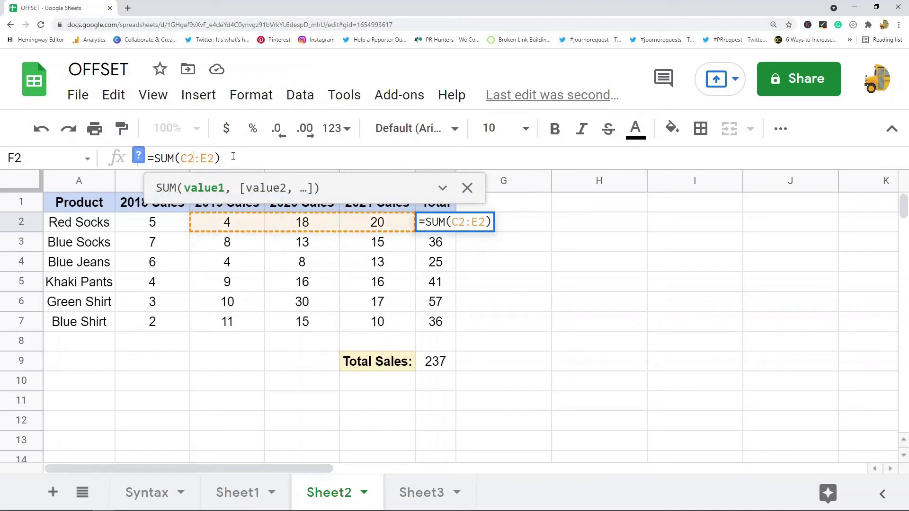
key("Escape")
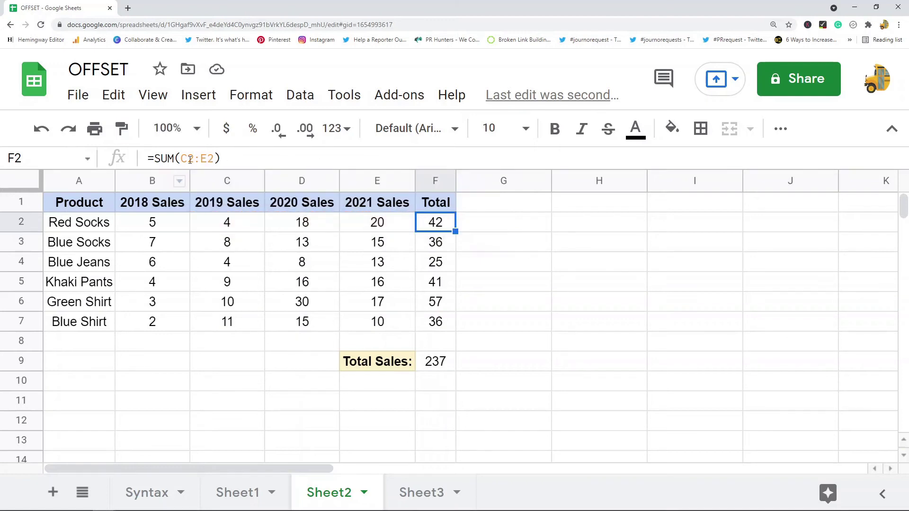
left_click(189, 158)
left_click_drag(180, 158, 187, 158)
type("B")
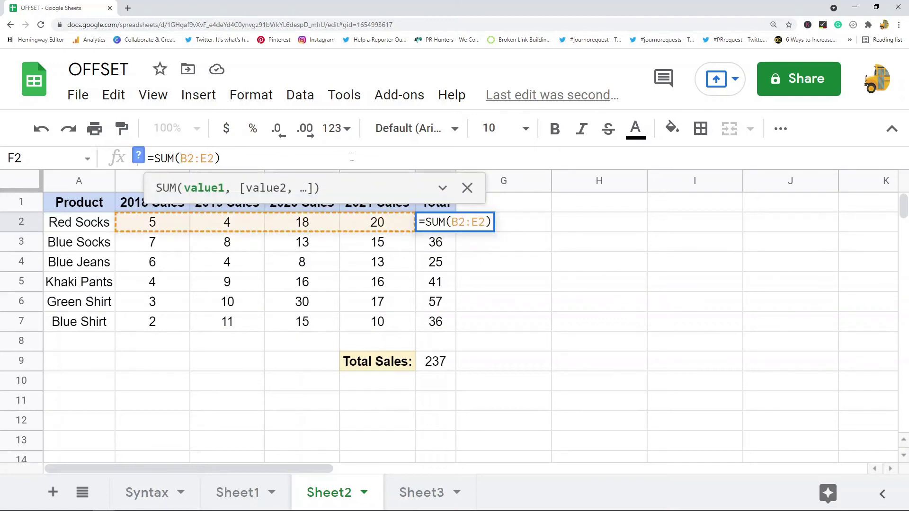
key("Return")
Step: Copy F2's formula into F3:F7, making Total Sales 264
left_click(433, 220)
key("ctrl+c")
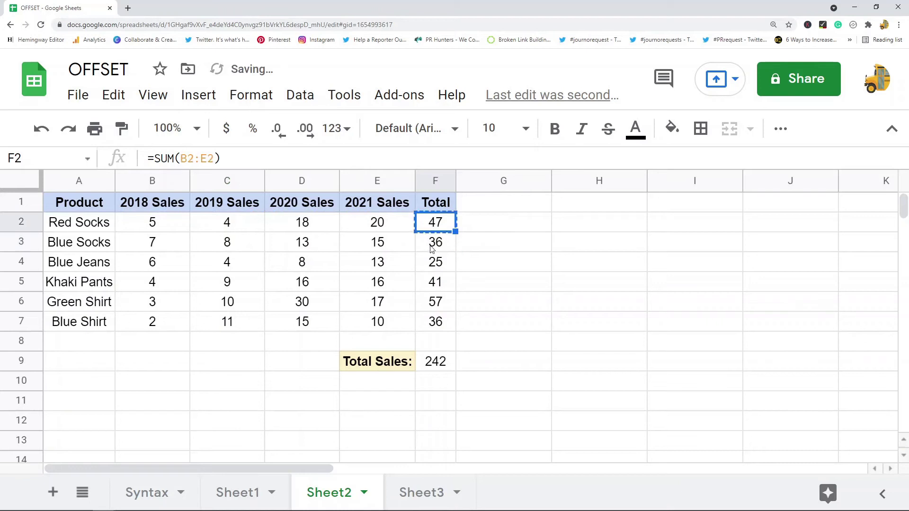
left_click_drag(432, 249, 435, 323)
key("ctrl+v")
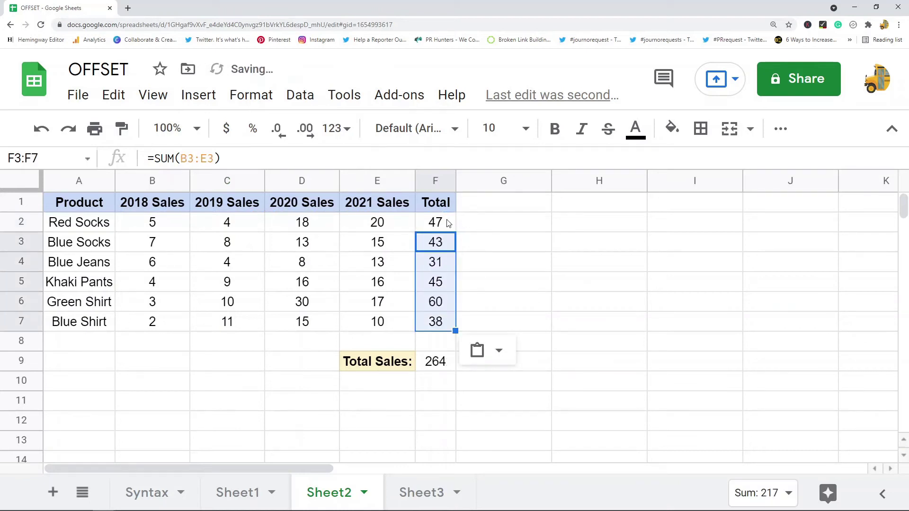
left_click(448, 224)
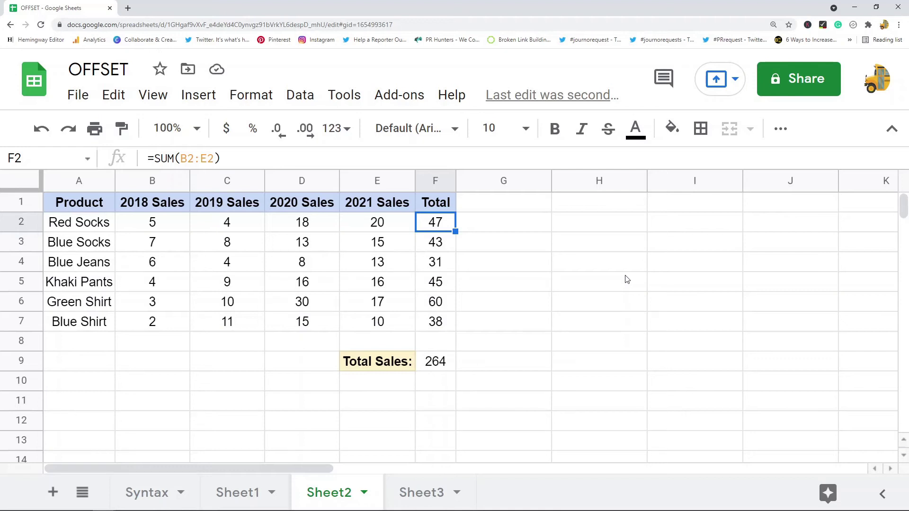
Step: On Sheet3, give the Formula label the 2021 Sales header's formatting
left_click(426, 493)
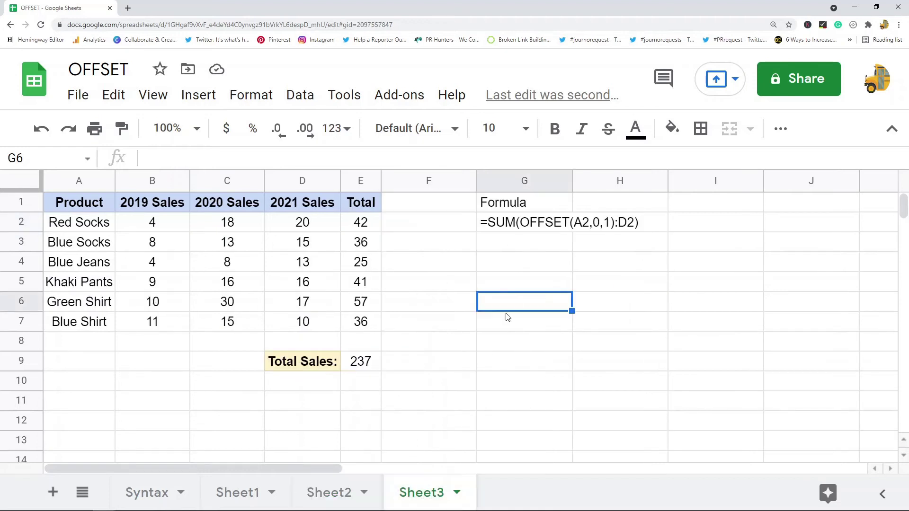
left_click(326, 204)
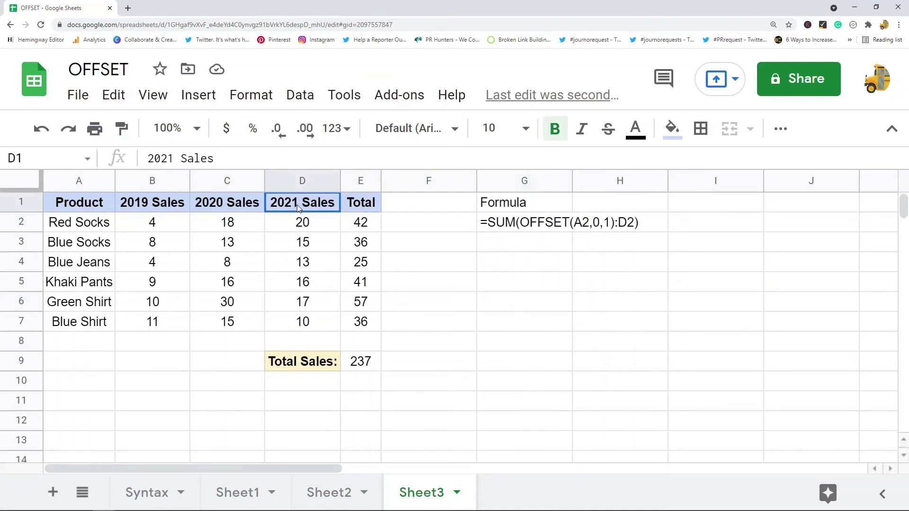
left_click(122, 128)
left_click(523, 202)
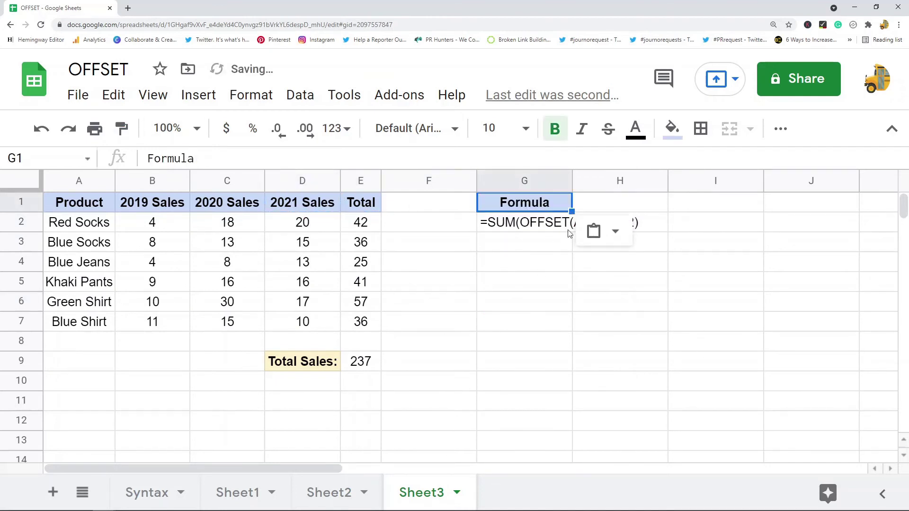
left_click(591, 307)
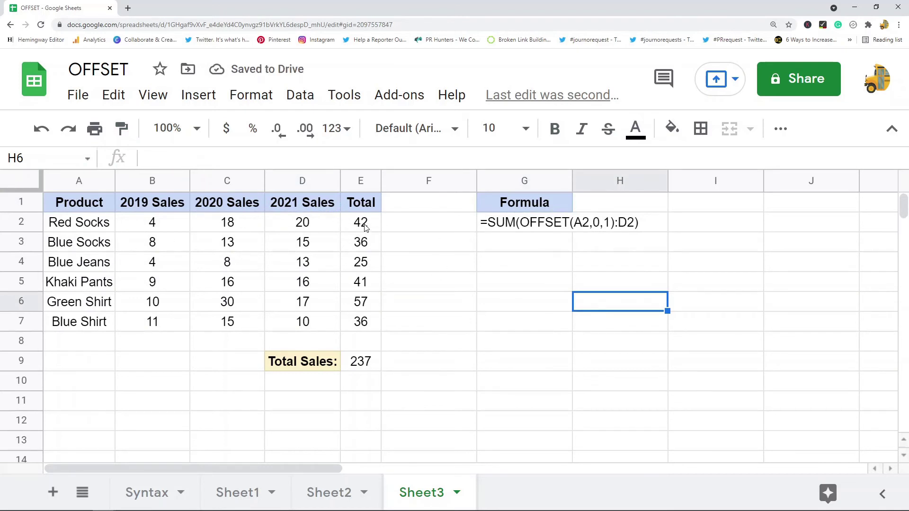
Step: Replace E2's Total with =SUM(OFFSET(A2,0,1):D2)
left_click(153, 185)
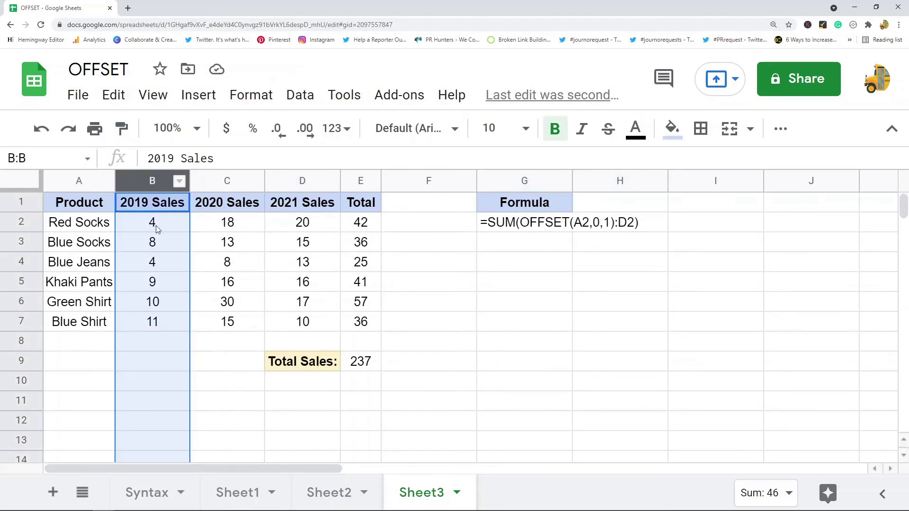
left_click(368, 224)
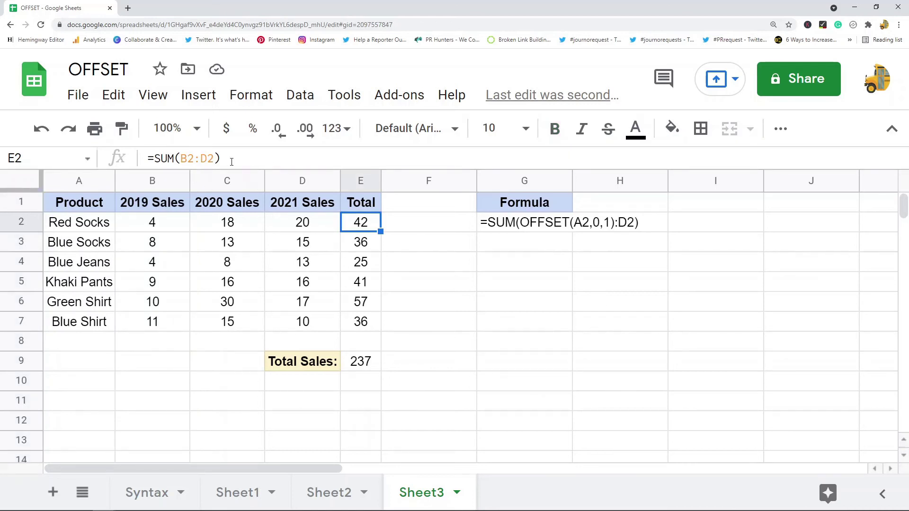
left_click_drag(231, 161, 95, 131)
type("=sum")
key("Tab")
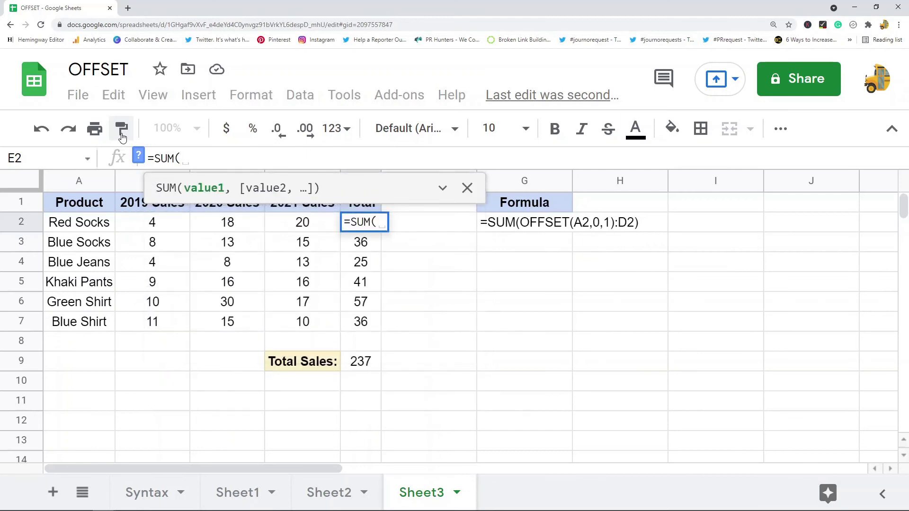
type("OFFSET")
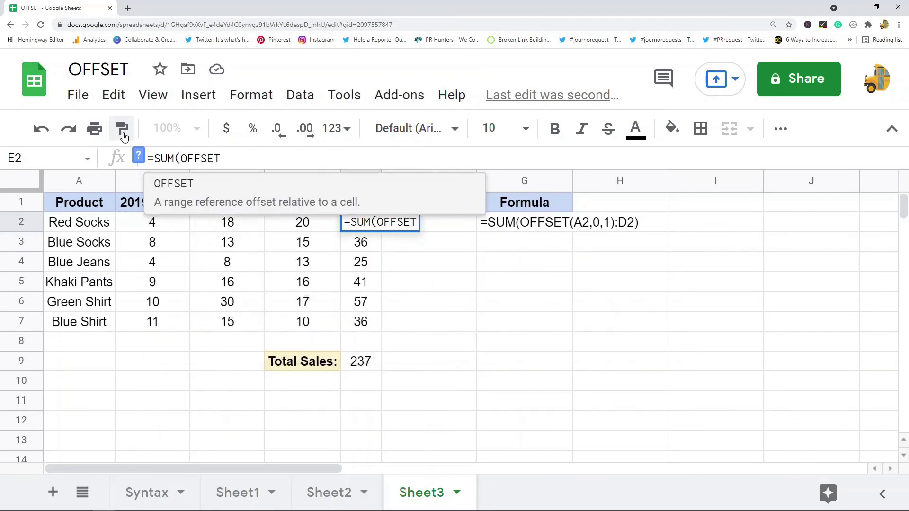
key("Tab")
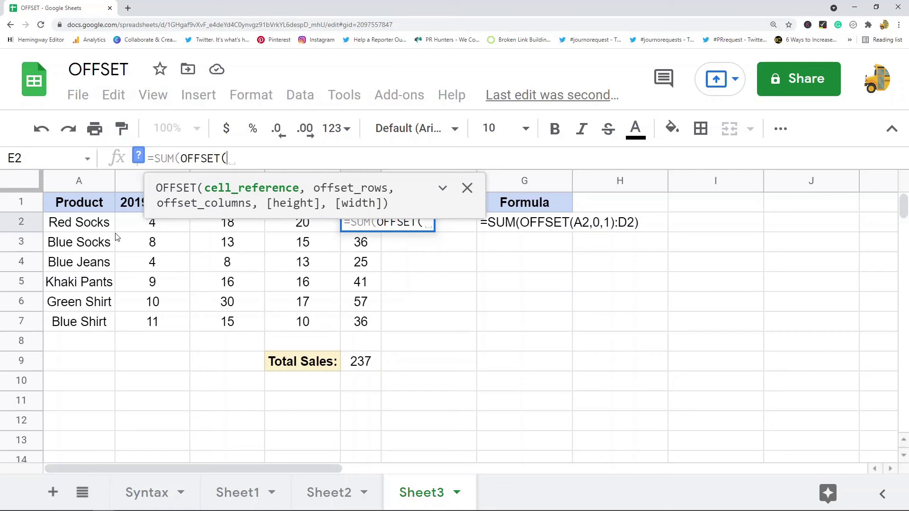
left_click(81, 223)
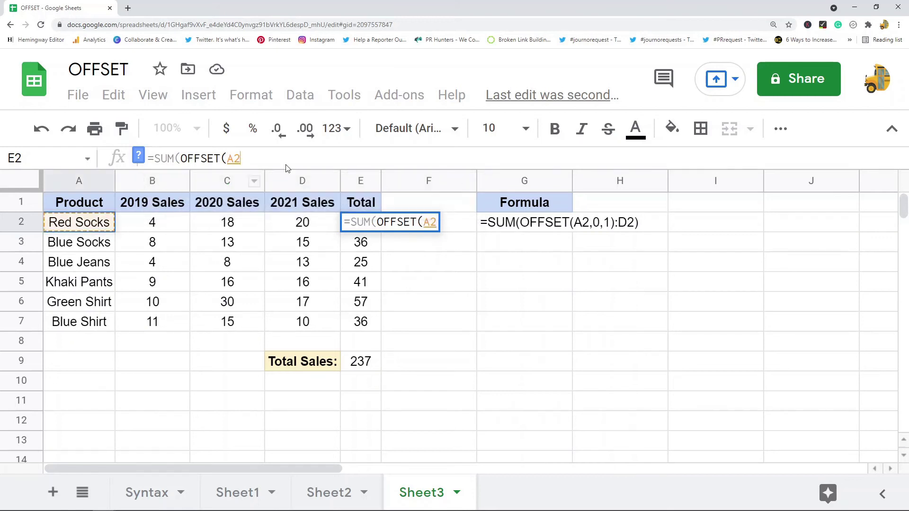
type(",-")
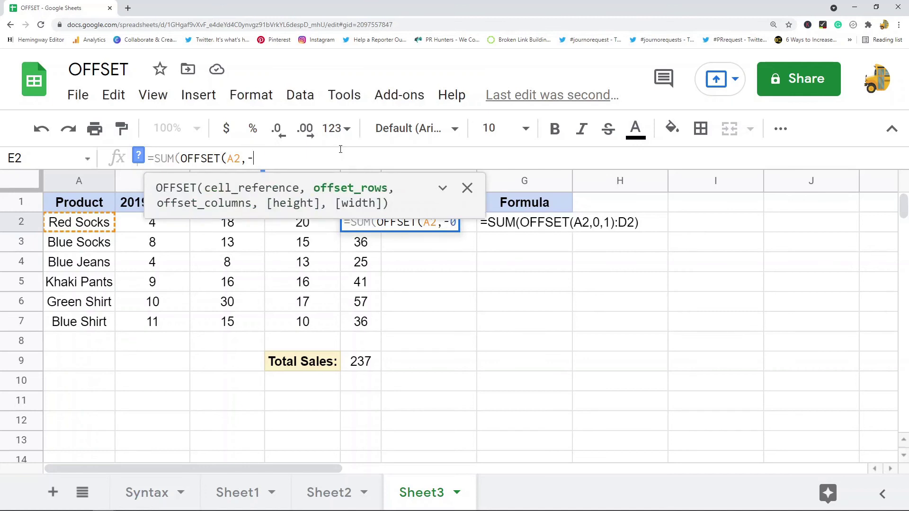
key("BackSpace")
type("0,1")
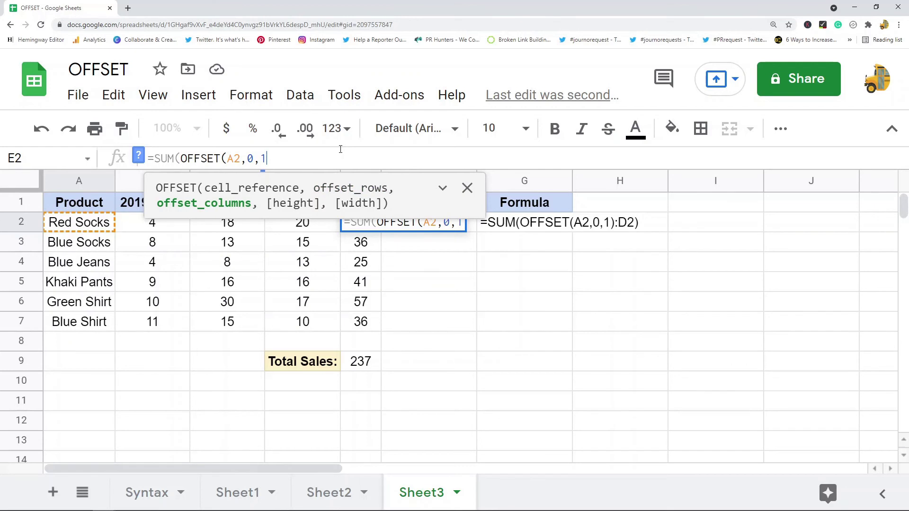
type("):D")
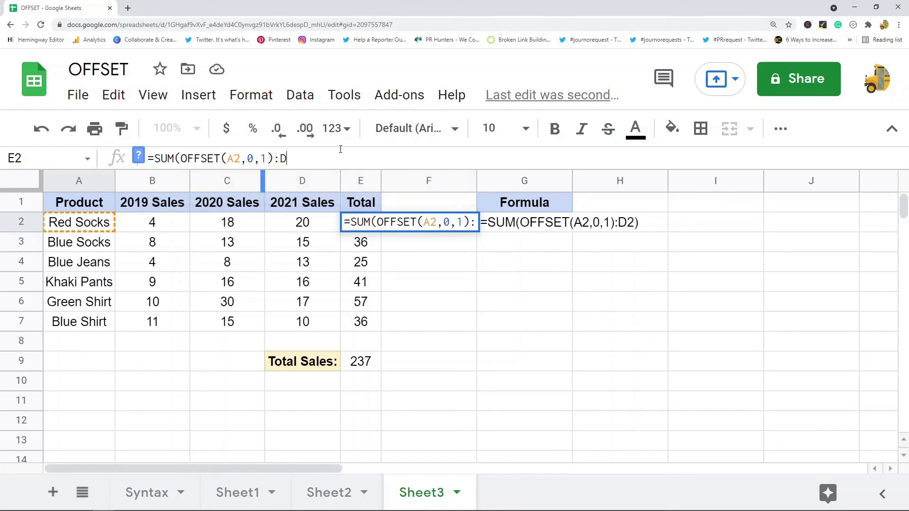
type("2")
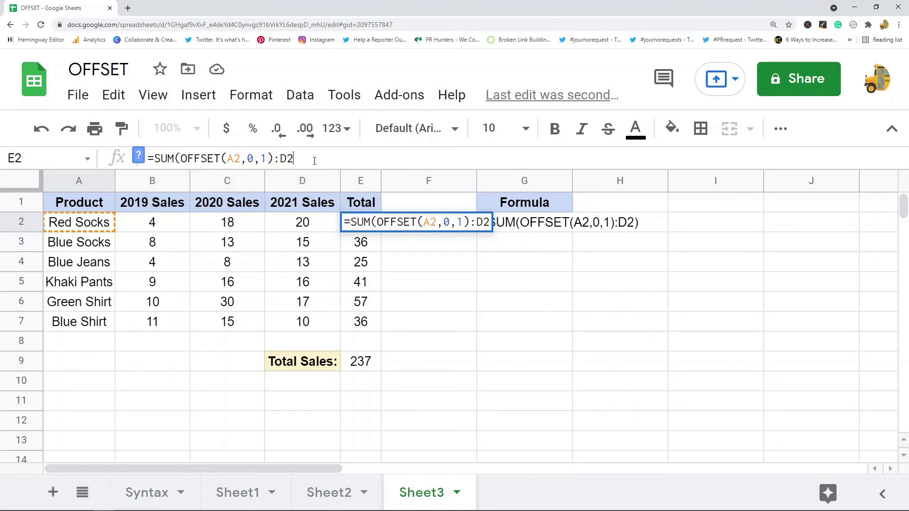
key("Return")
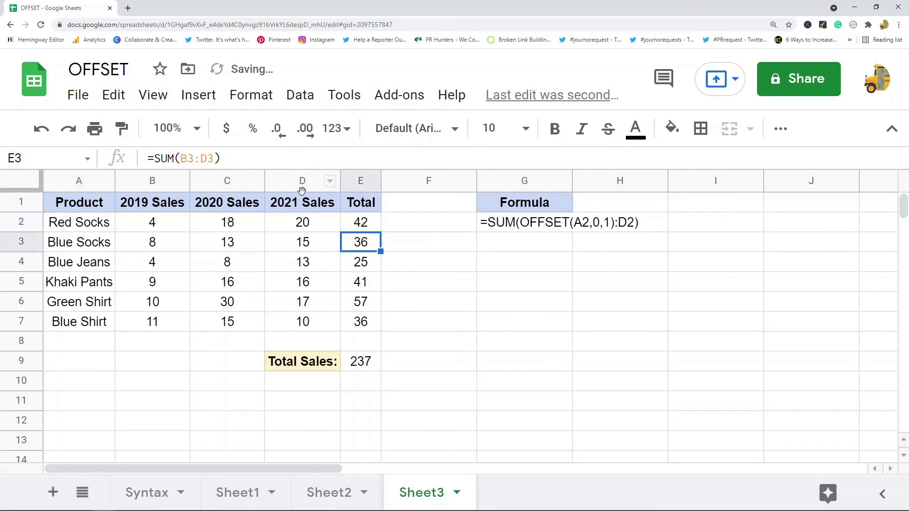
Step: Copy the OFFSET Total formula from E2 into E3:E7
left_click(371, 227)
key("ctrl+c")
left_click_drag(368, 250, 361, 321)
key("ctrl+v")
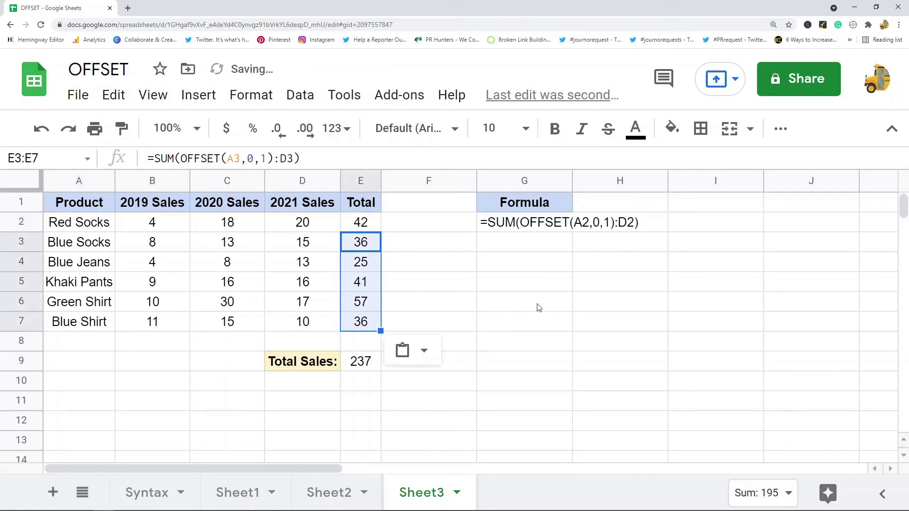
Step: Insert a '2018 Sales' column before 2019 Sales on Sheet3
left_click(537, 304)
left_click(158, 180)
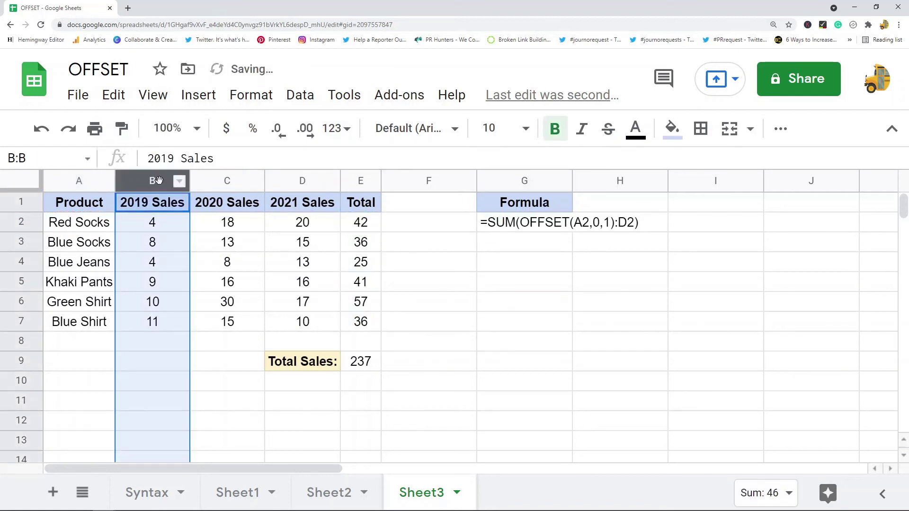
right_click(158, 180)
left_click(247, 262)
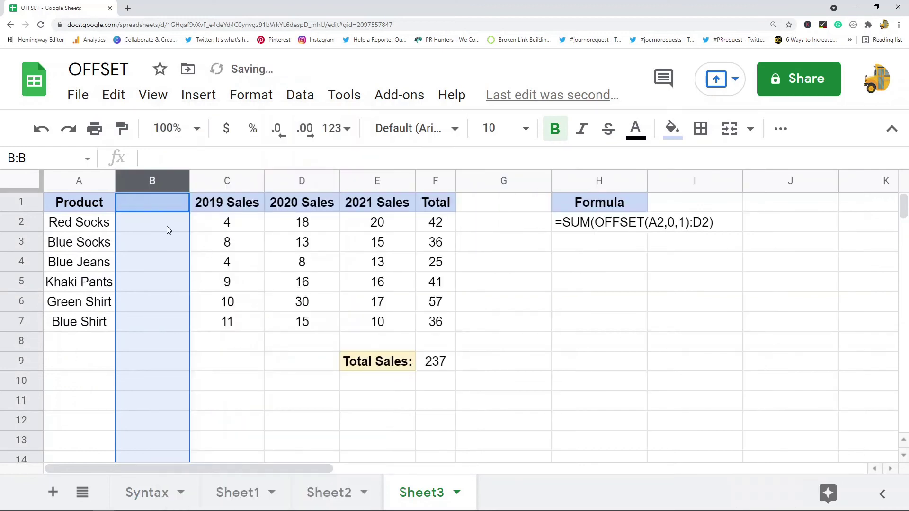
double_click(164, 202)
type("2018 Sales")
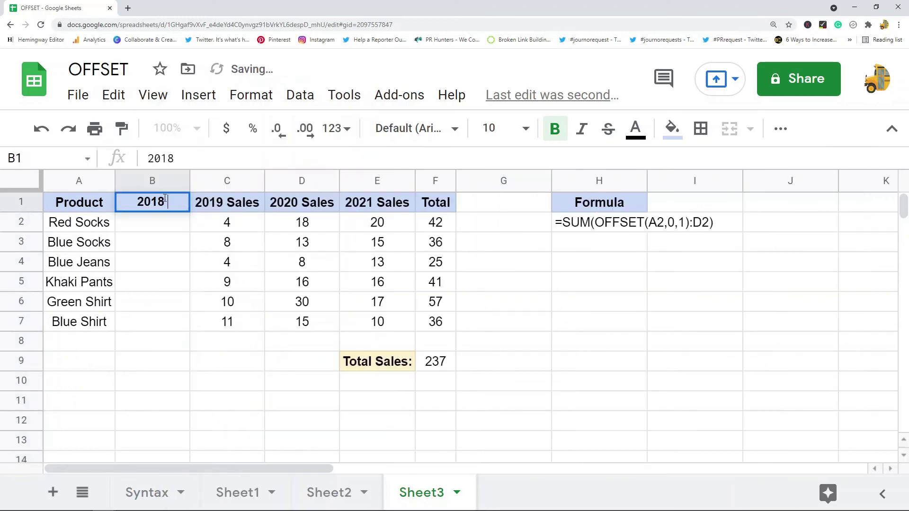
Step: Paste Sheet2's 2018 sales figures into Sheet3's B2:B7
left_click(329, 492)
left_click_drag(163, 323, 152, 221)
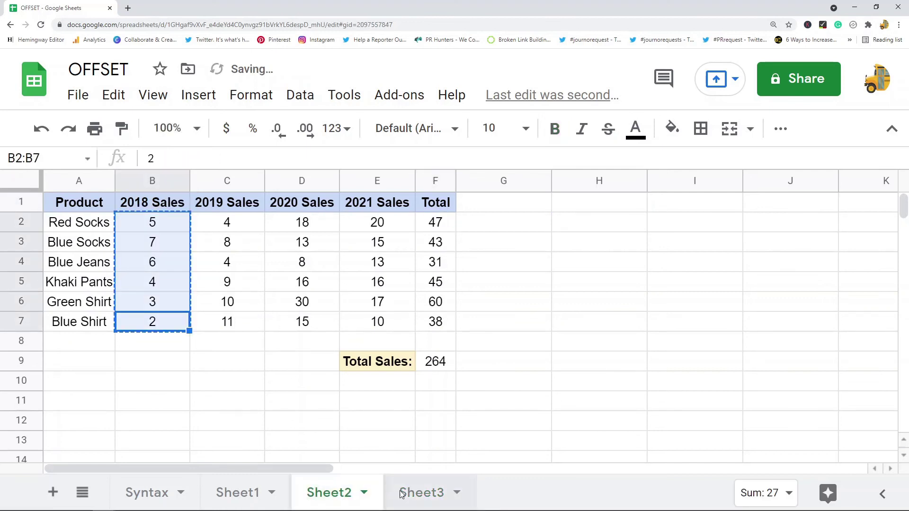
left_click(421, 492)
left_click(159, 228)
key("ctrl+v")
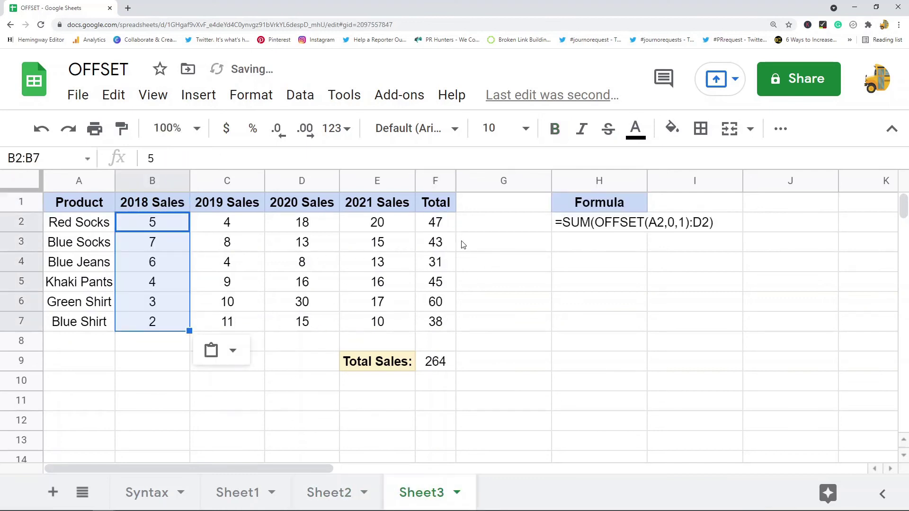
left_click(441, 230)
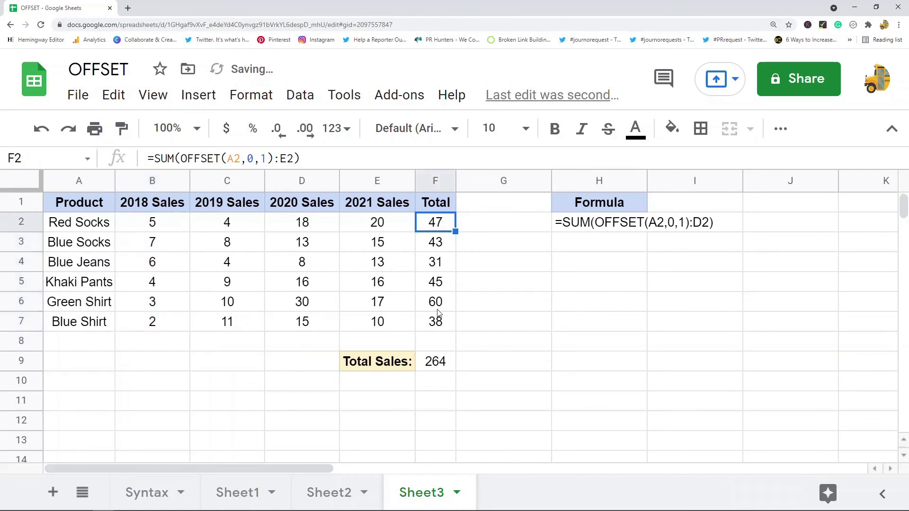
Step: Insert a '2017 Sales' column and fill it with the copied figures, making Total Sales 291
left_click(156, 181)
right_click(154, 178)
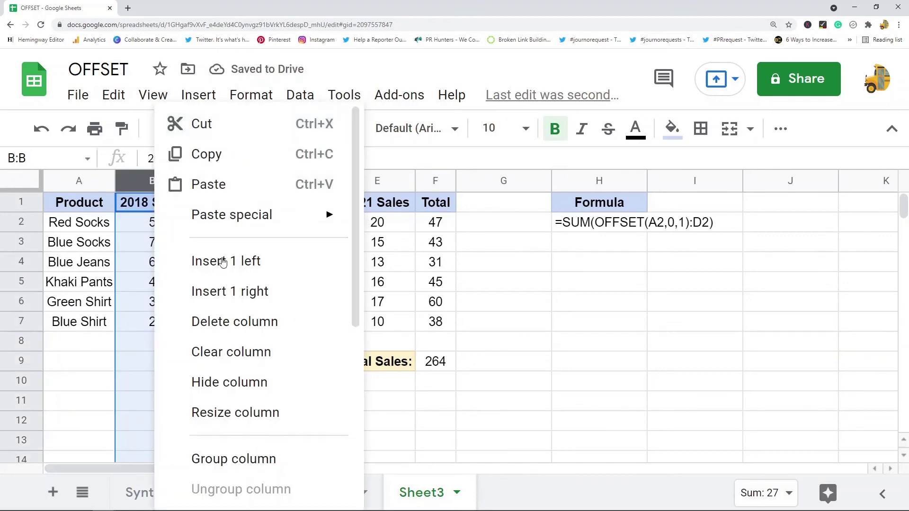
left_click(274, 268)
left_click(161, 202)
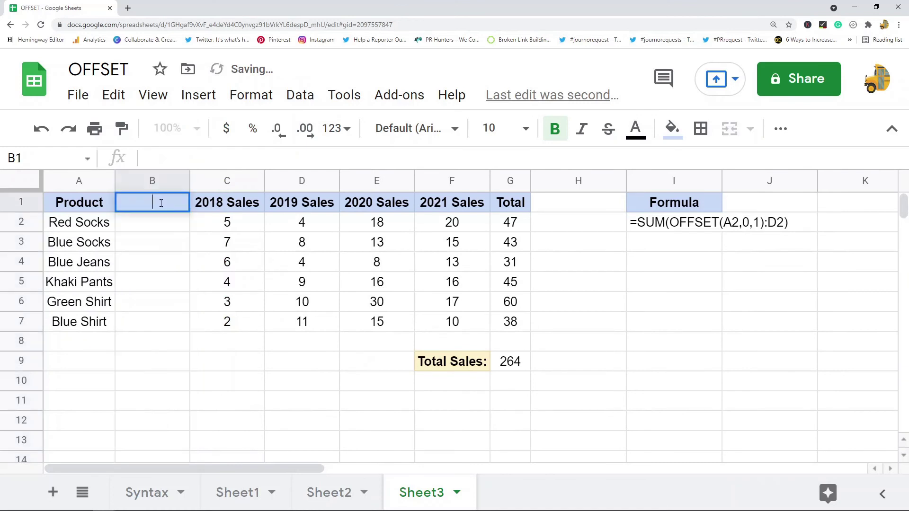
type("2017 Sales")
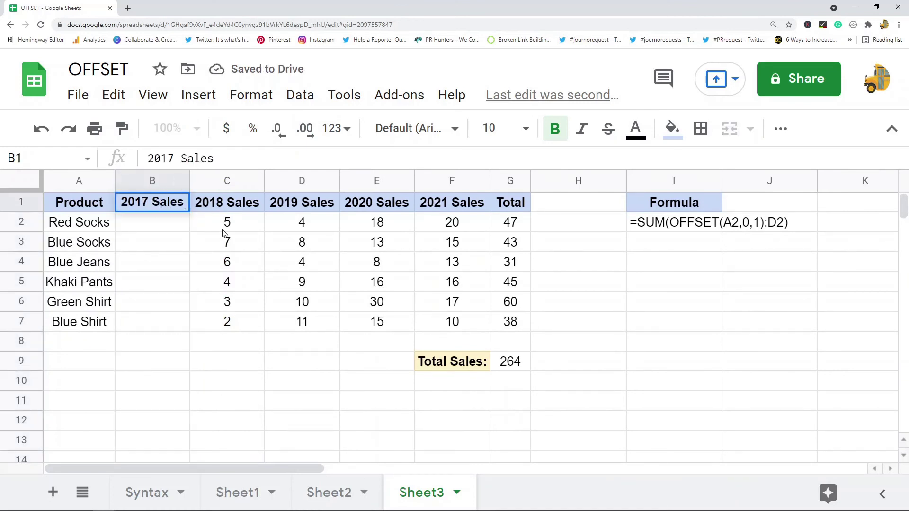
left_click_drag(225, 229, 232, 327)
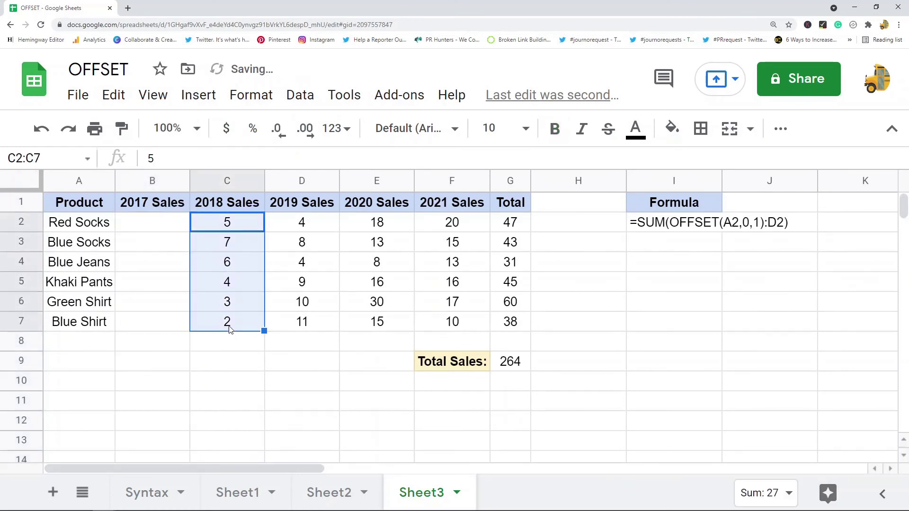
key("ctrl+c")
left_click(165, 226)
key("ctrl+v")
left_click(586, 282)
left_click(516, 227)
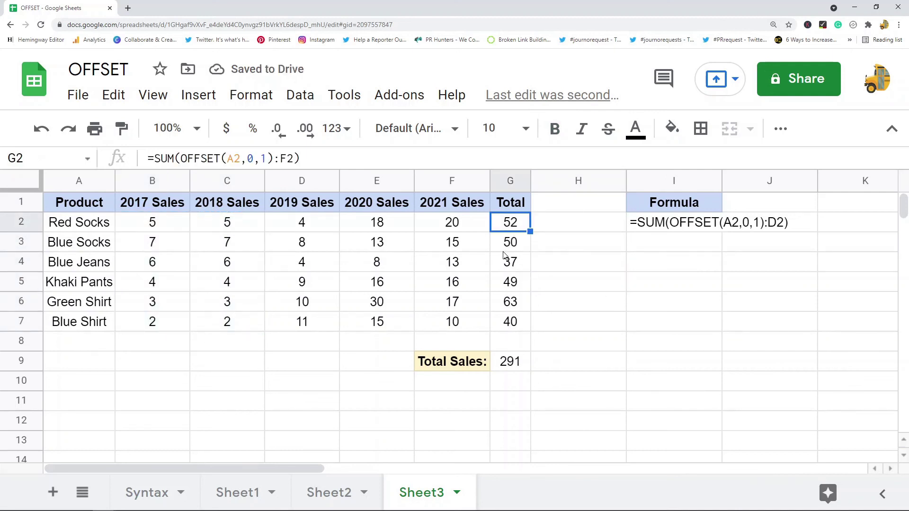
left_click(672, 230)
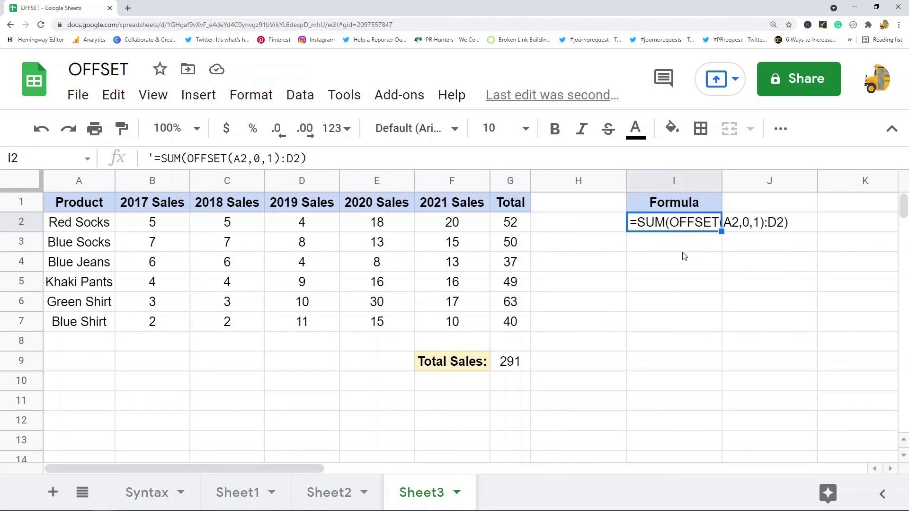
left_click(692, 292)
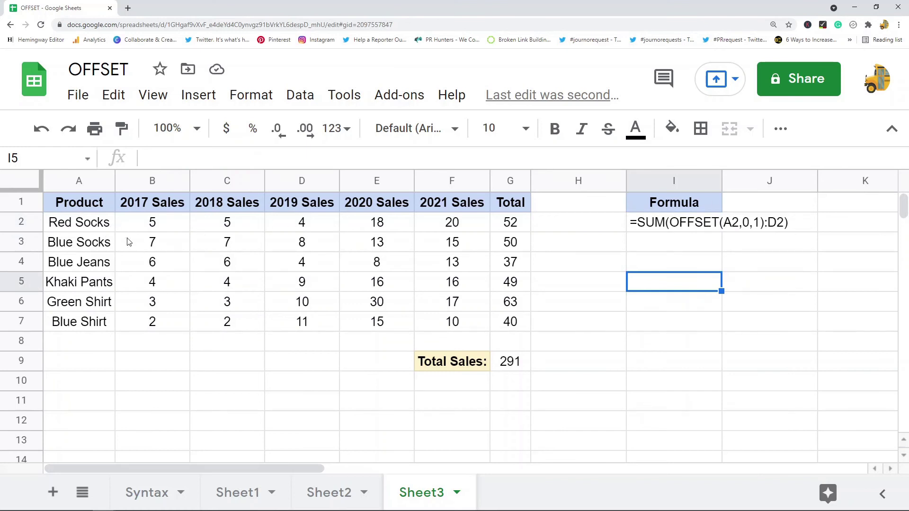
left_click(87, 225)
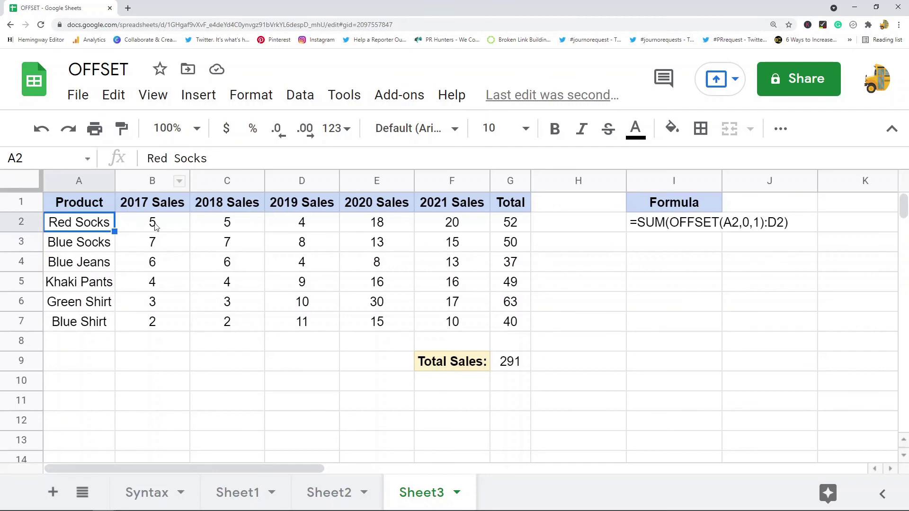
left_click(143, 184)
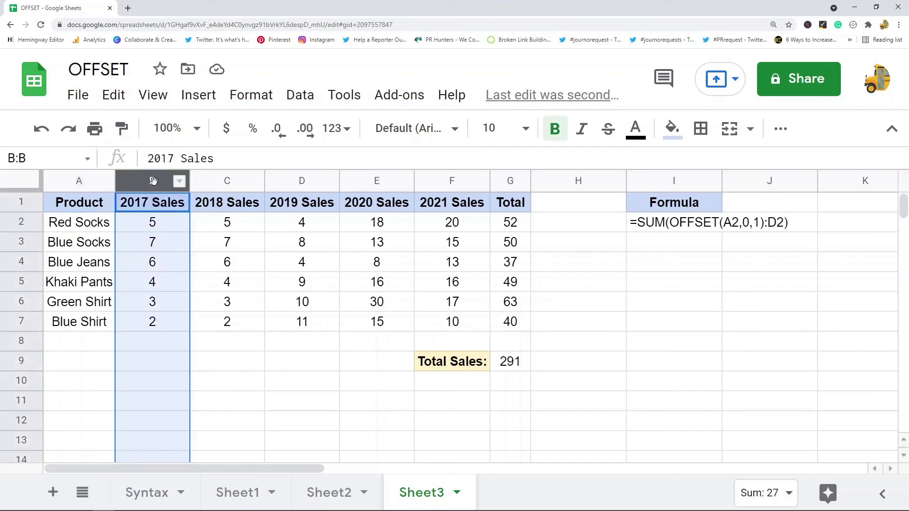
left_click(137, 223)
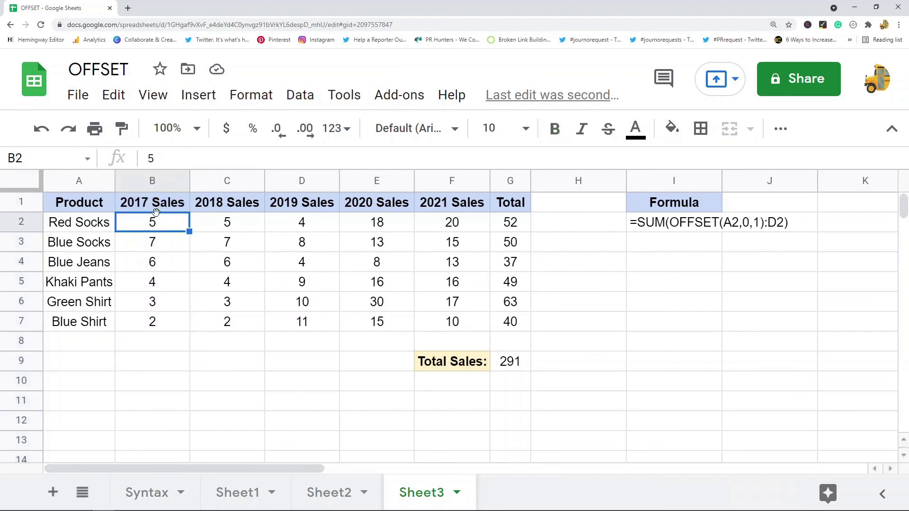
left_click(97, 226)
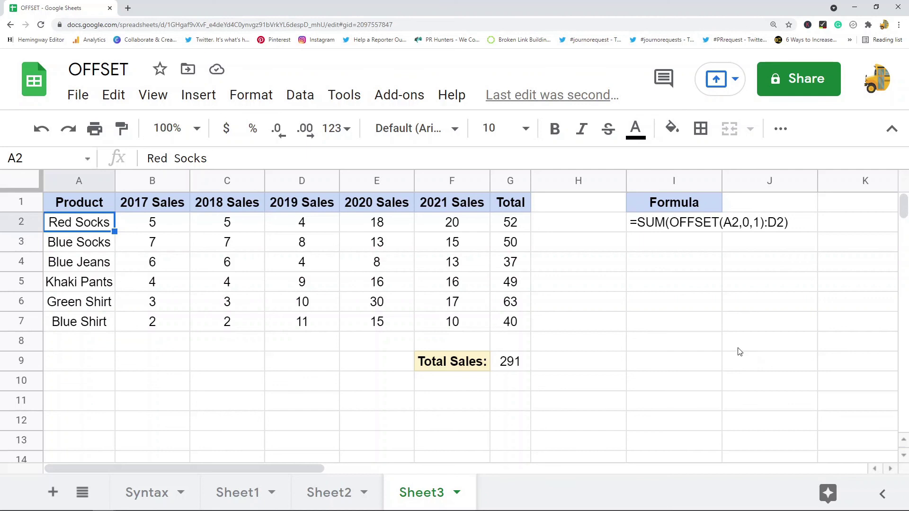
left_click(677, 225)
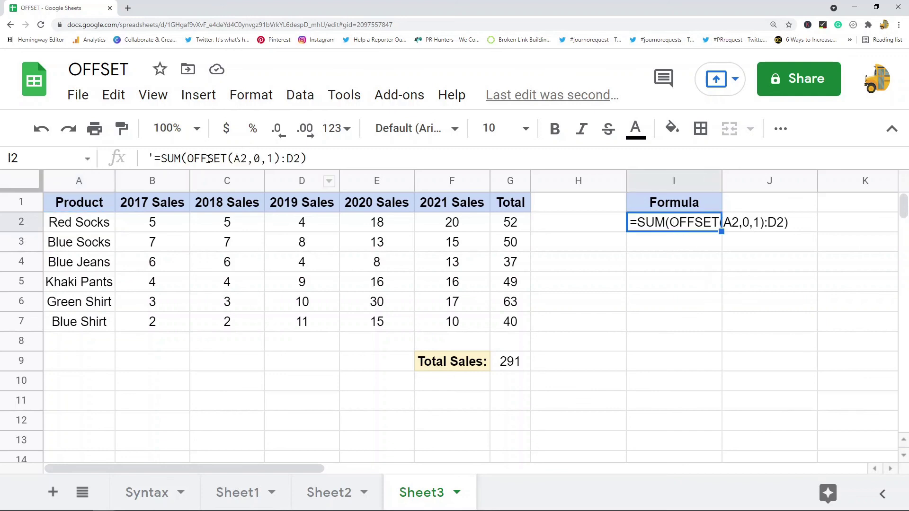